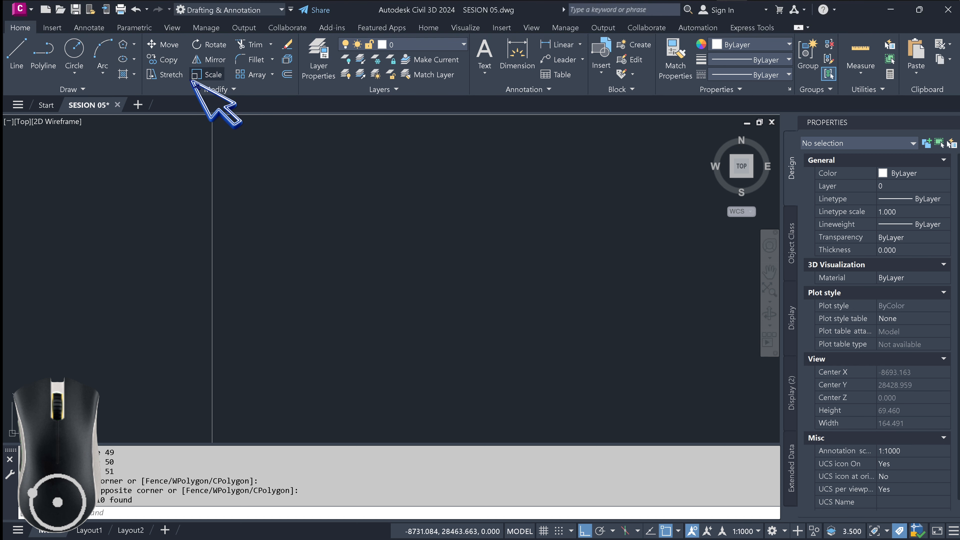
pyautogui.click(134, 59)
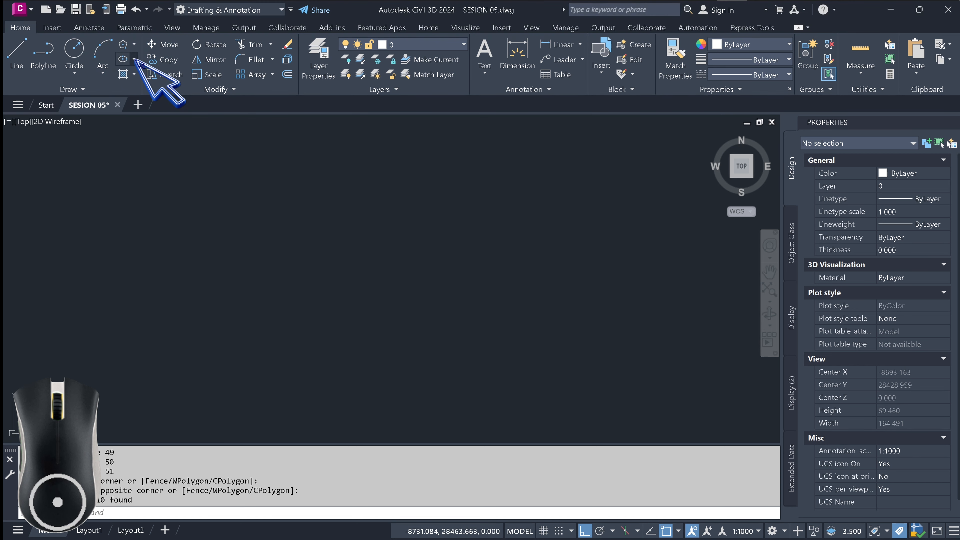
pyautogui.click(135, 59)
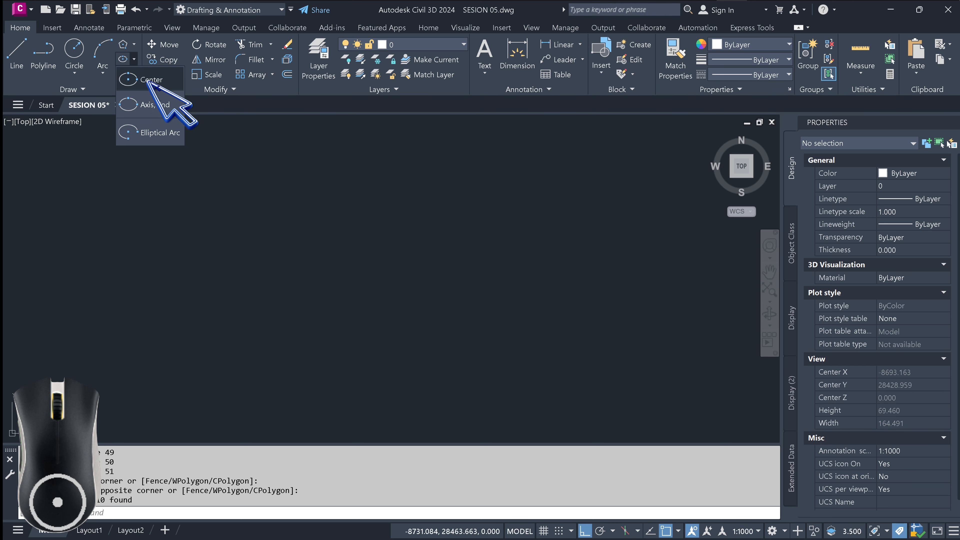
pyautogui.click(155, 80)
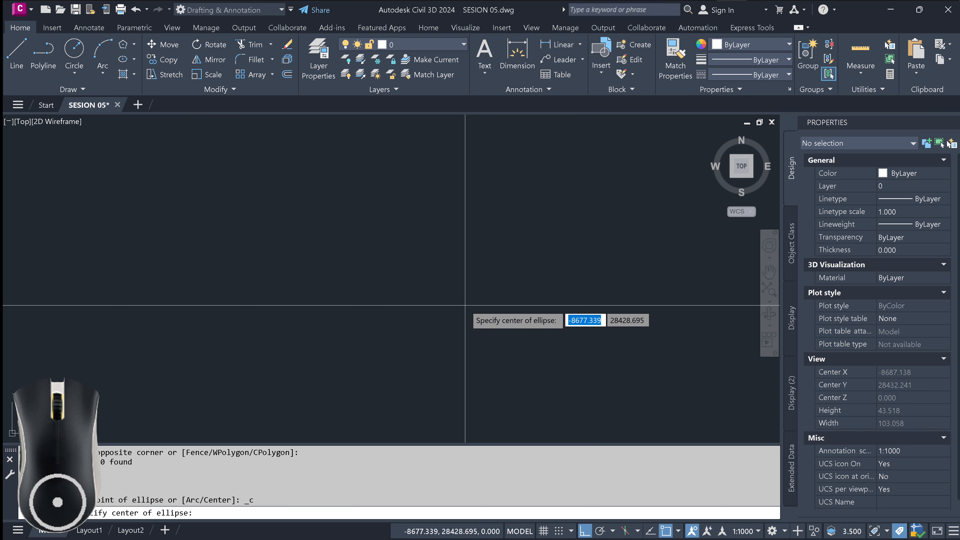
pyautogui.scroll(2, 442, 270)
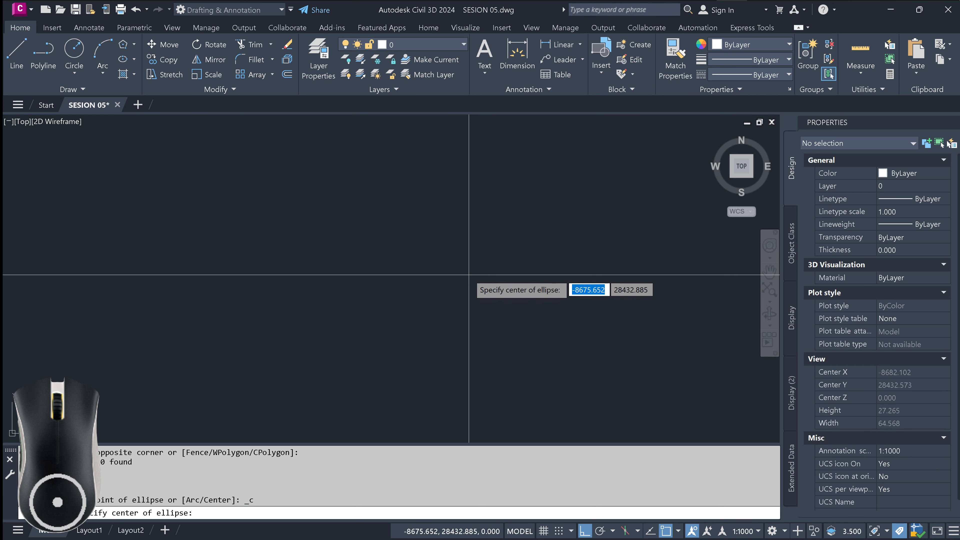
pyautogui.press('Return')
pyautogui.press('Escape')
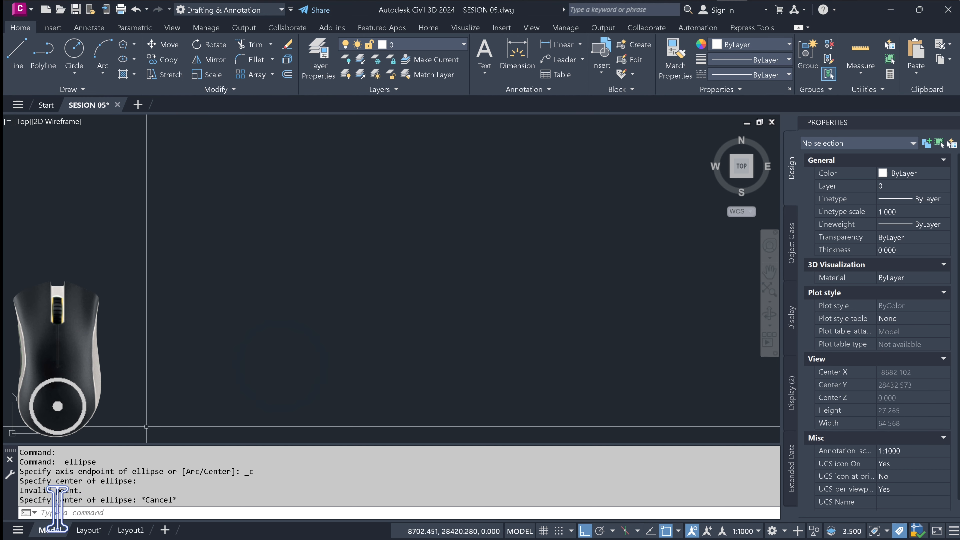
pyautogui.keyDown('ctrl'); pyautogui.scroll(5, 50, 517); pyautogui.keyUp('ctrl')
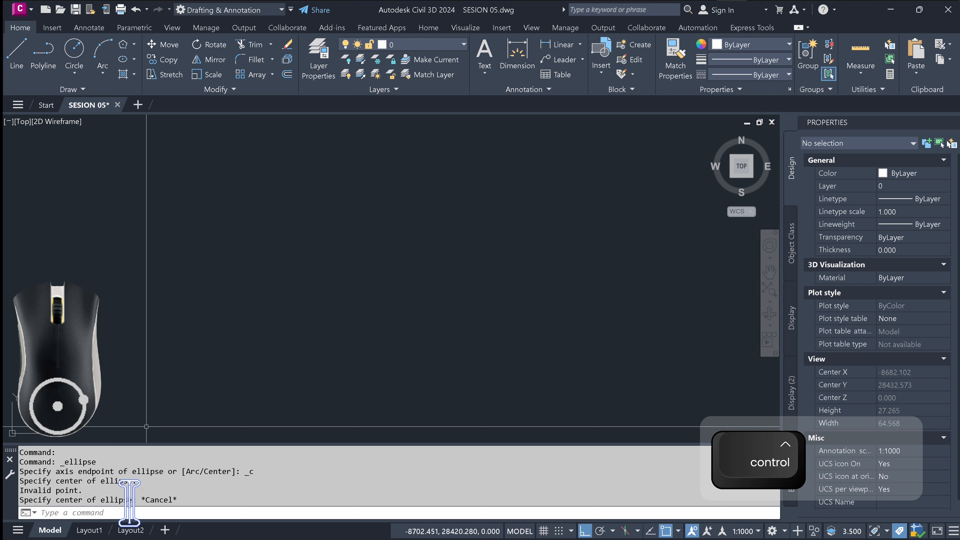
pyautogui.hotkey('ctrl', 'Tab')
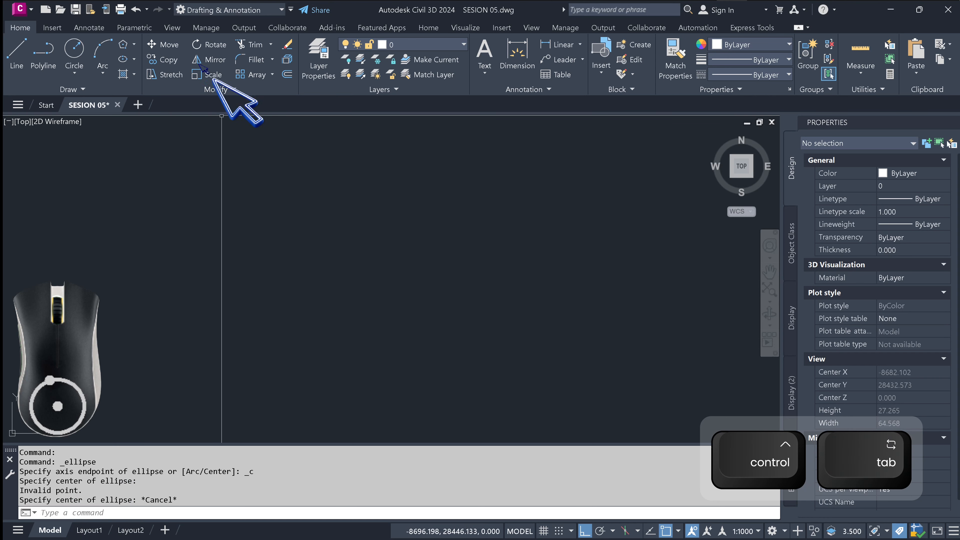
# - Draw a centre-defined ellipse in the empty drawing area with a horizontal half-axis of 10 and a vertical half-axis of 5
pyautogui.click(134, 59)
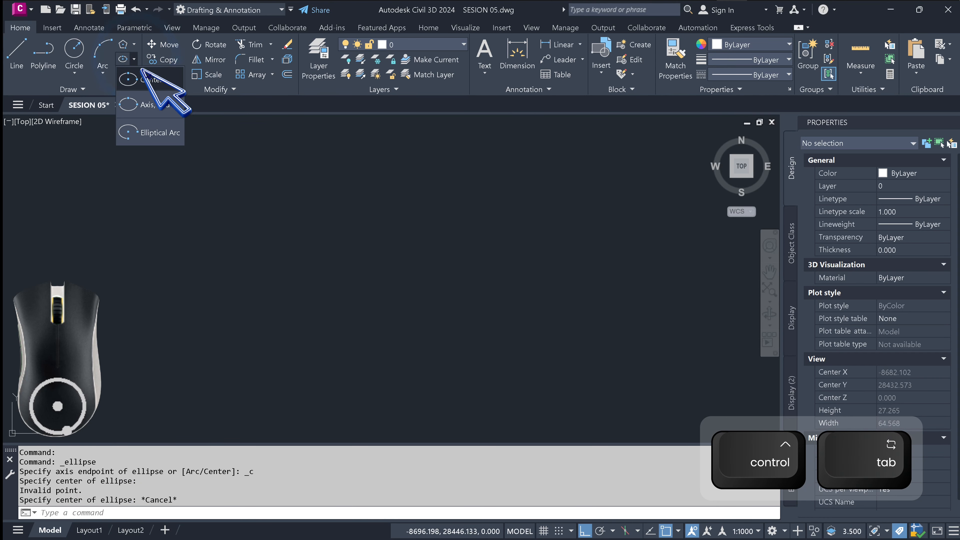
pyautogui.click(139, 74)
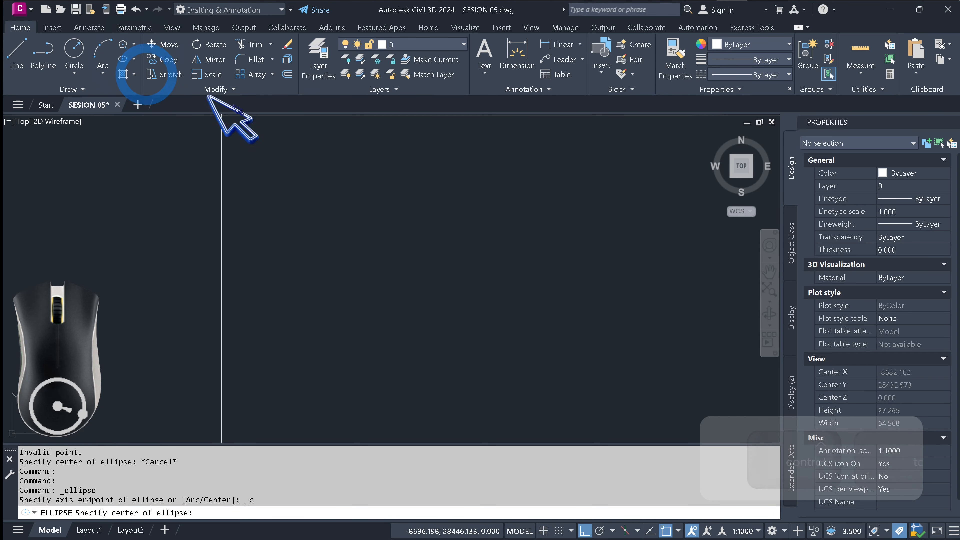
pyautogui.click(455, 258)
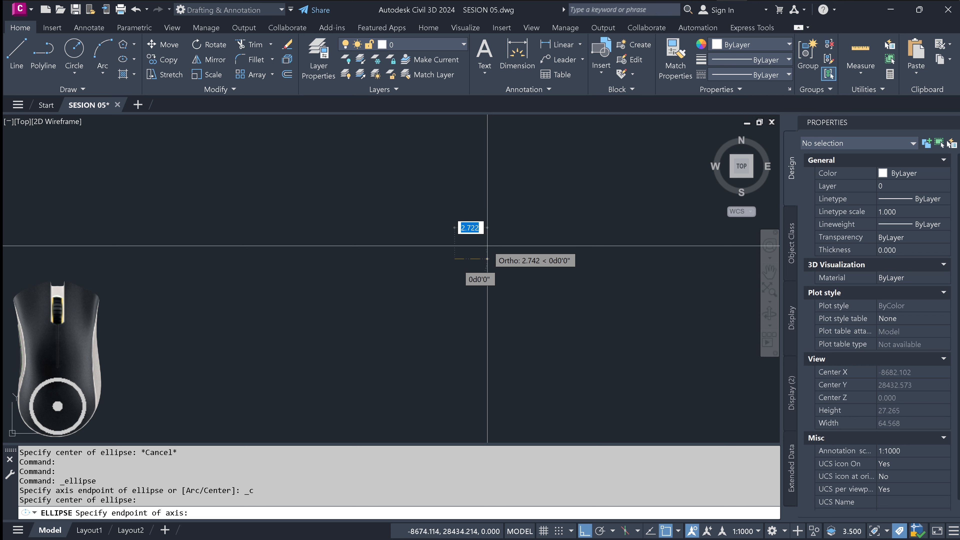
pyautogui.press('F8')
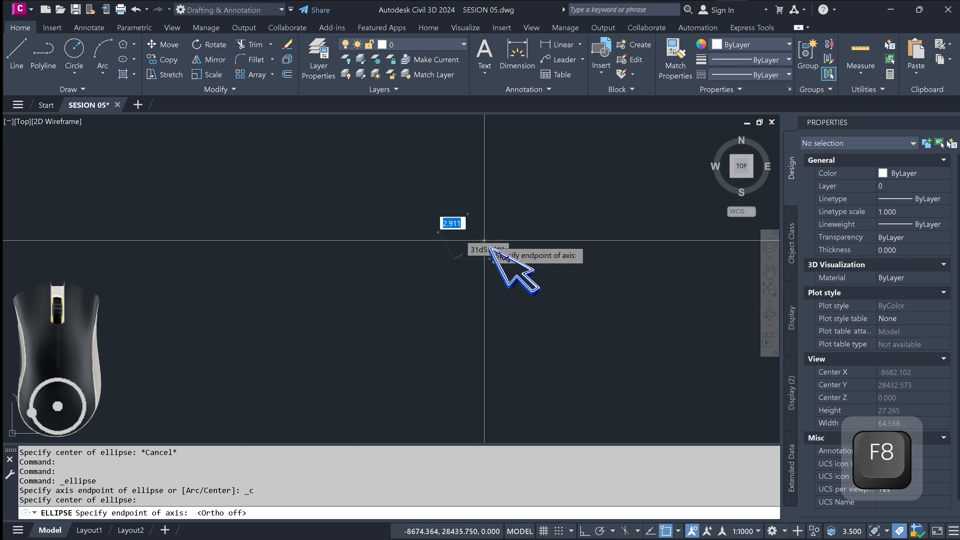
pyautogui.press('F8')
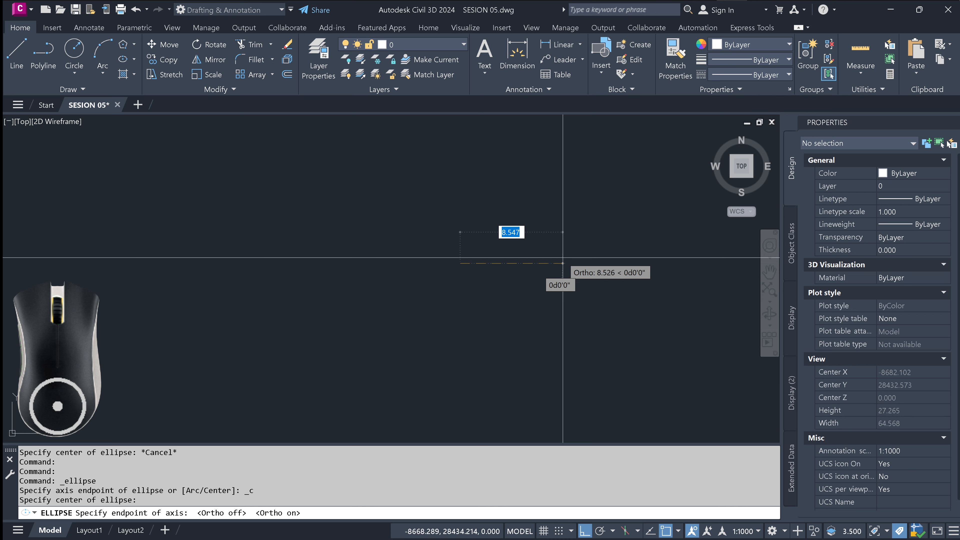
pyautogui.write('10')
pyautogui.press('Return')
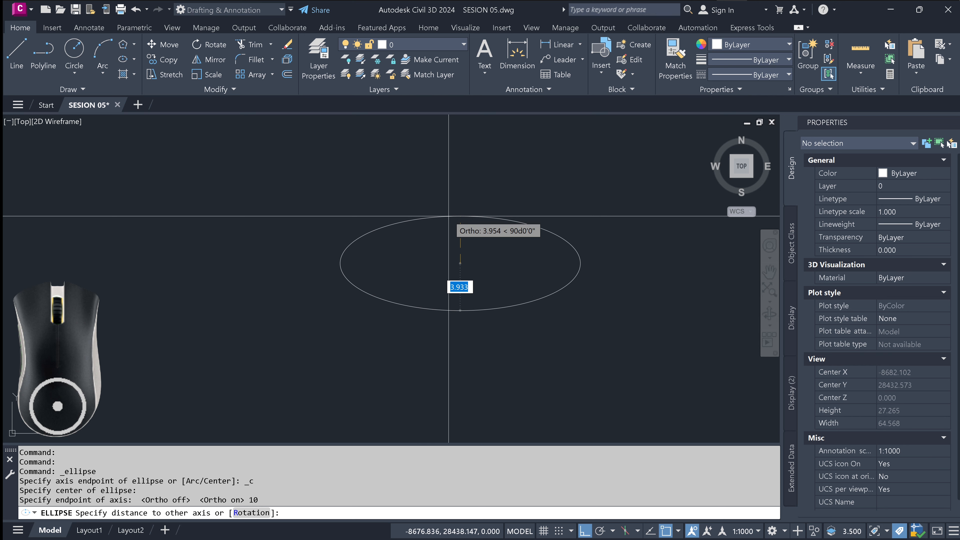
pyautogui.write('5')
pyautogui.press('Return')
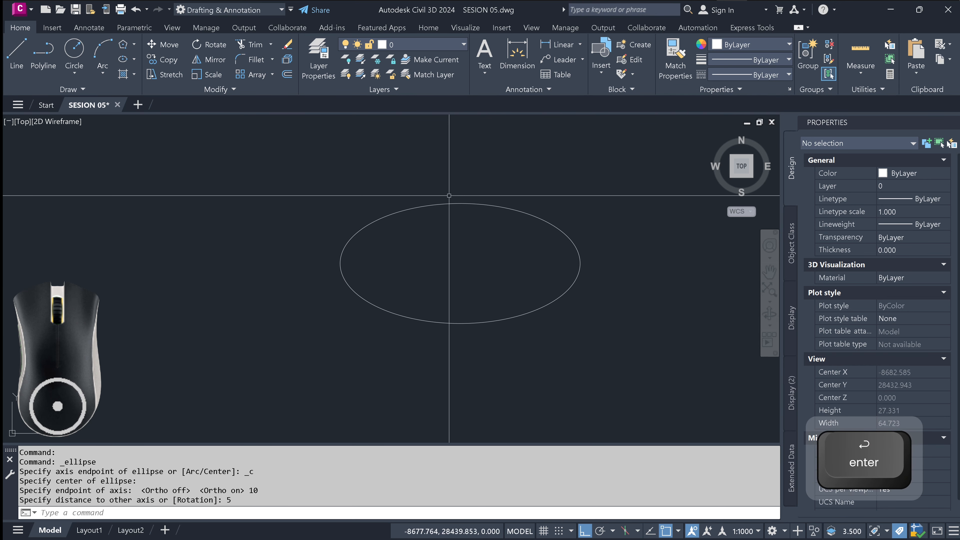
# - With Nearest snap off and Perpendicular snap on, add an aligned dimension from the ellipse's centre to its right end, just below the axis
pyautogui.moveTo(459, 251); pyautogui.dragTo(468, 262, button='middle')
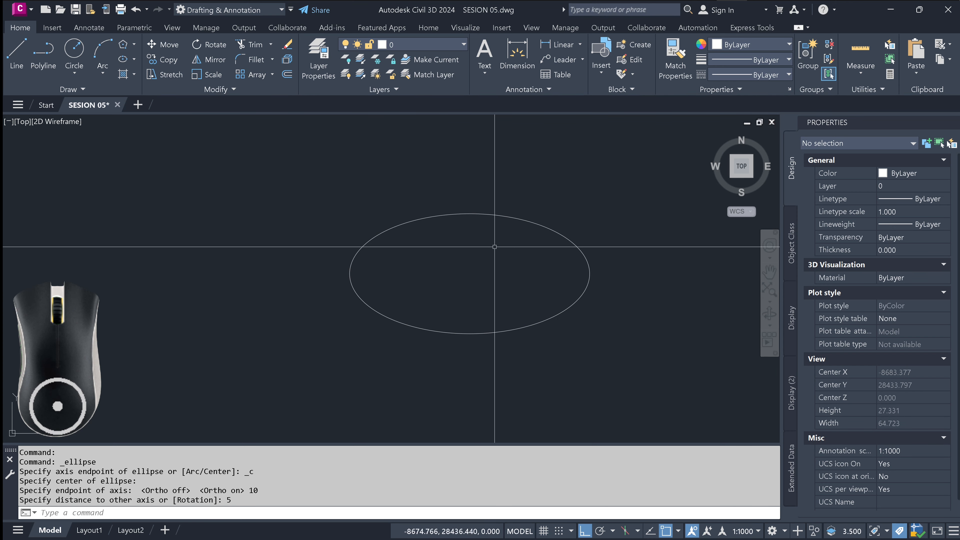
pyautogui.write('DAL')
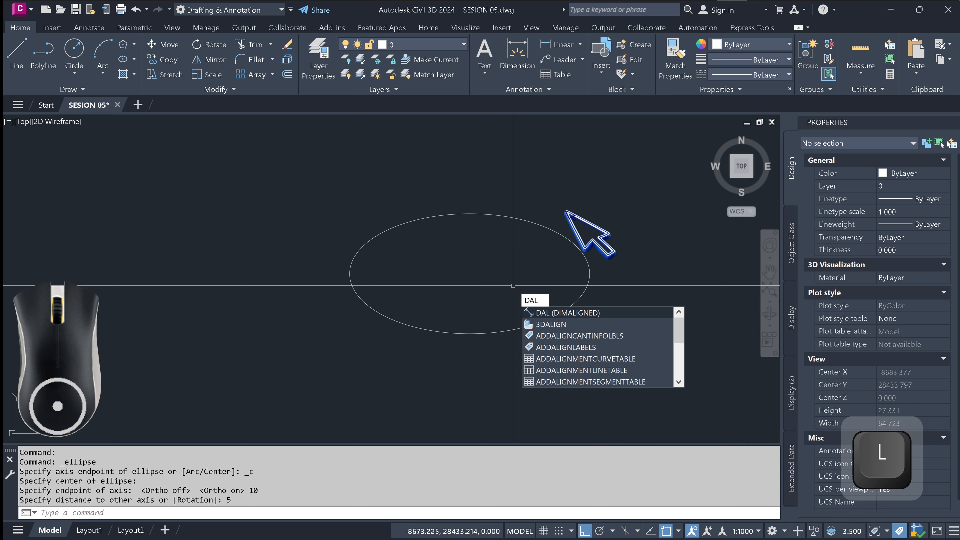
pyautogui.press('space')
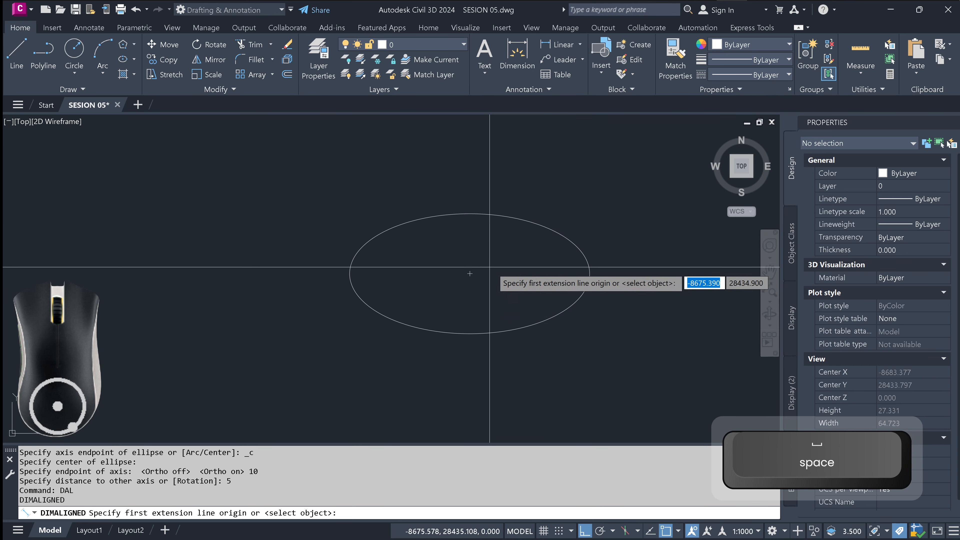
pyautogui.click(678, 531)
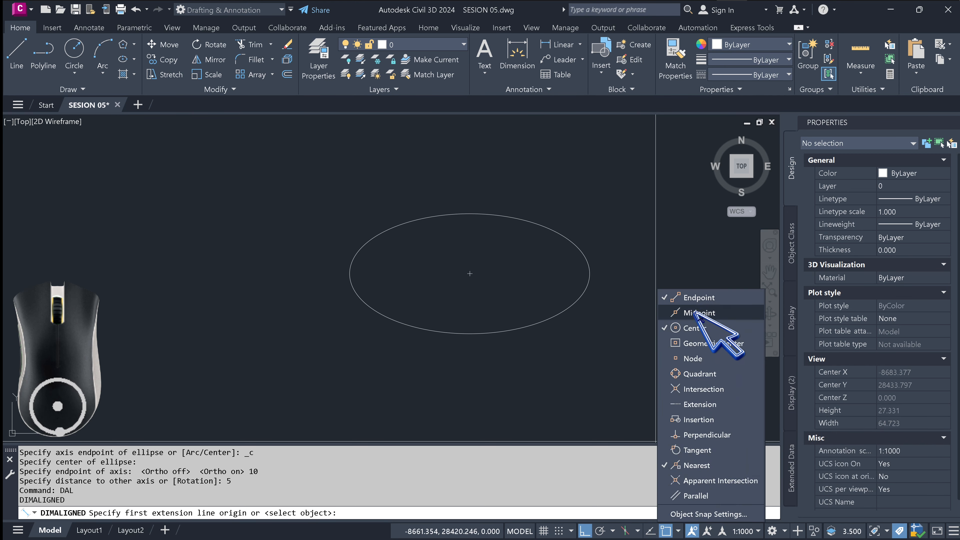
pyautogui.click(696, 464)
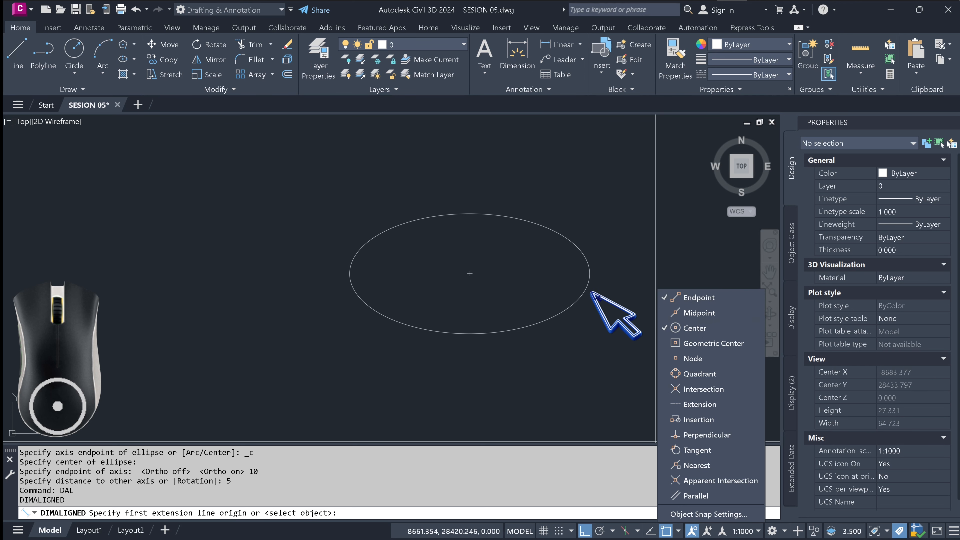
pyautogui.press('Escape')
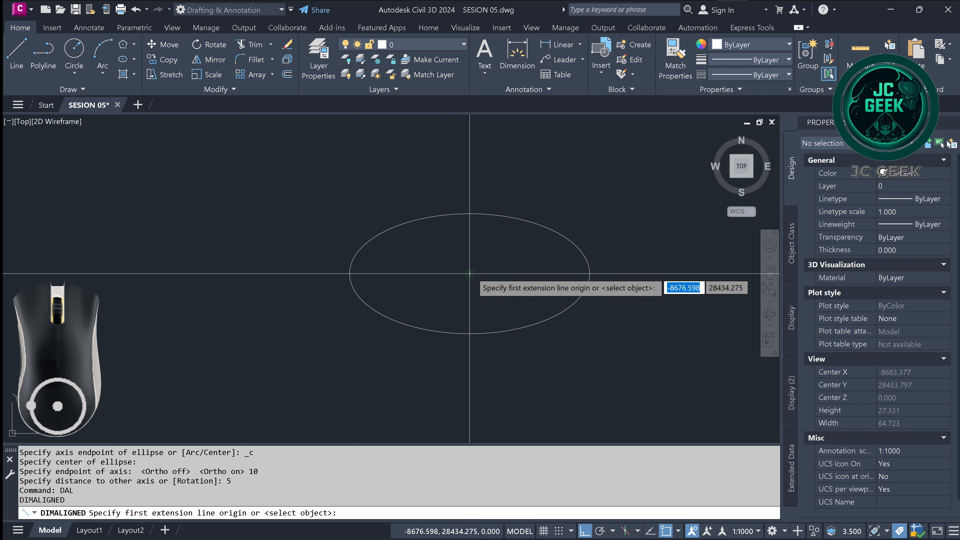
pyautogui.click(470, 274)
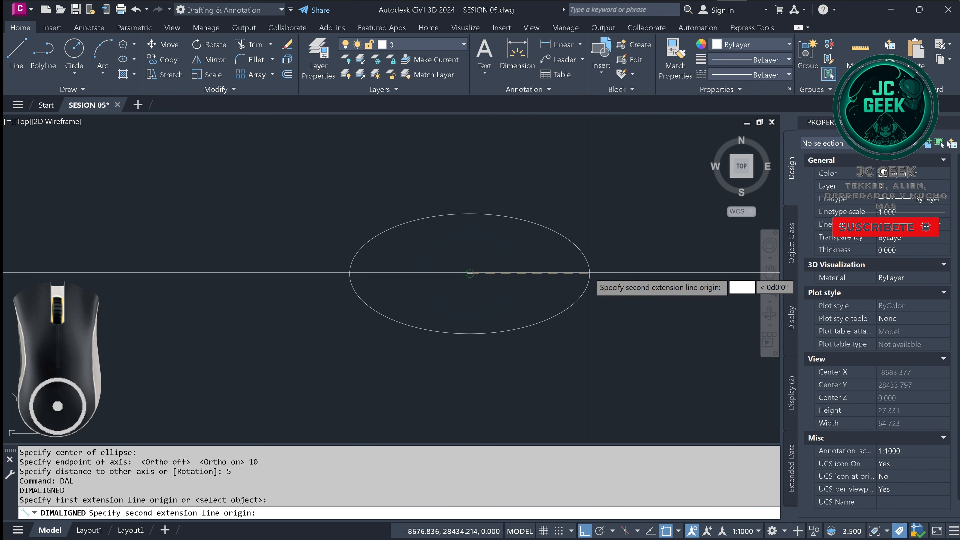
pyautogui.scroll(2, 589, 273)
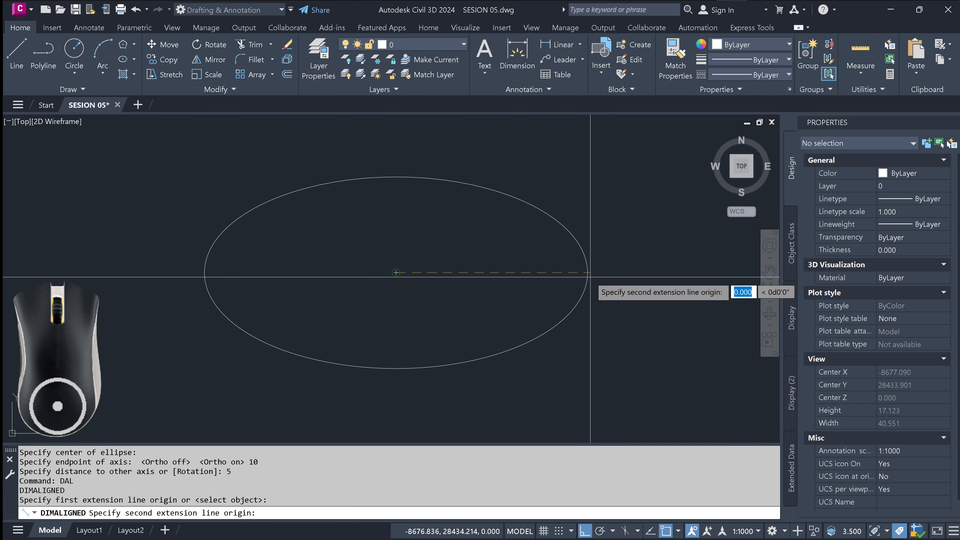
pyautogui.click(679, 531)
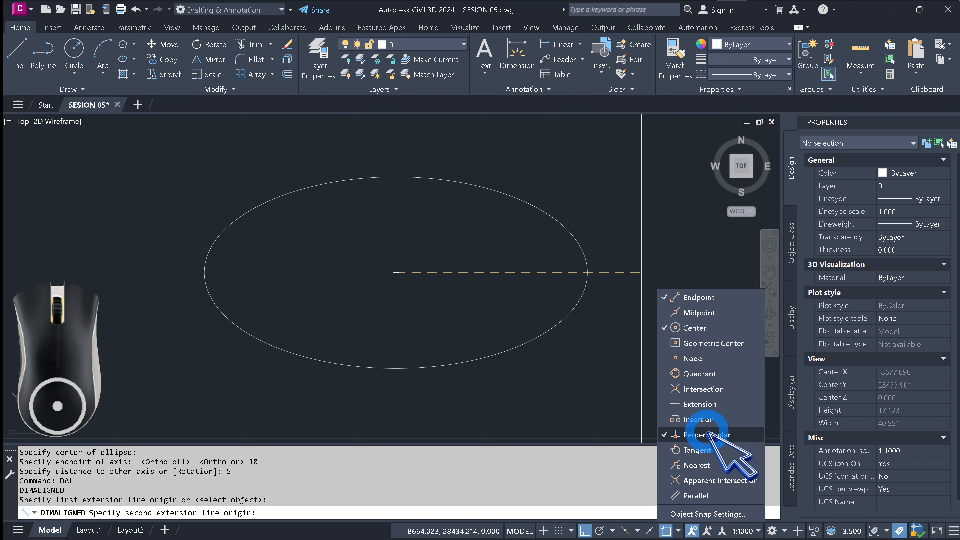
pyautogui.click(587, 272)
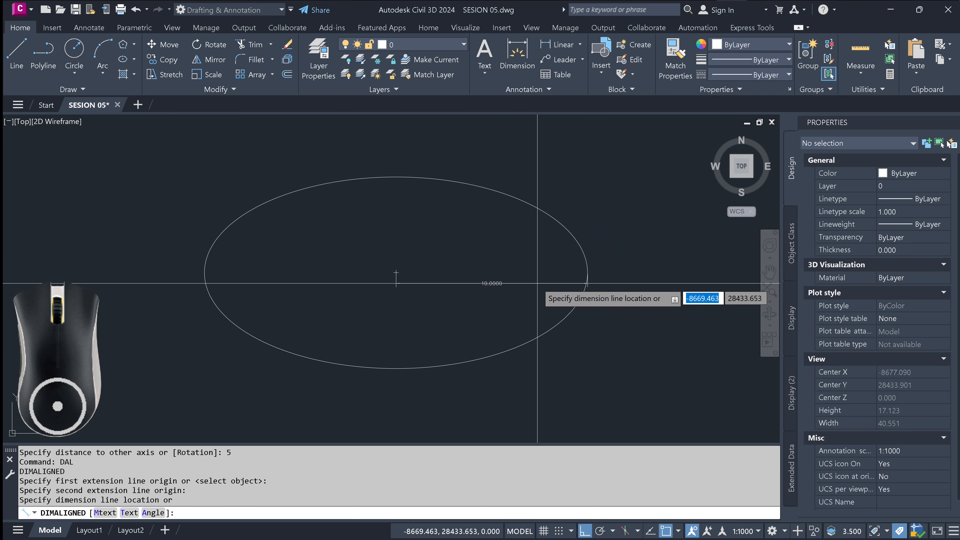
pyautogui.click(465, 283)
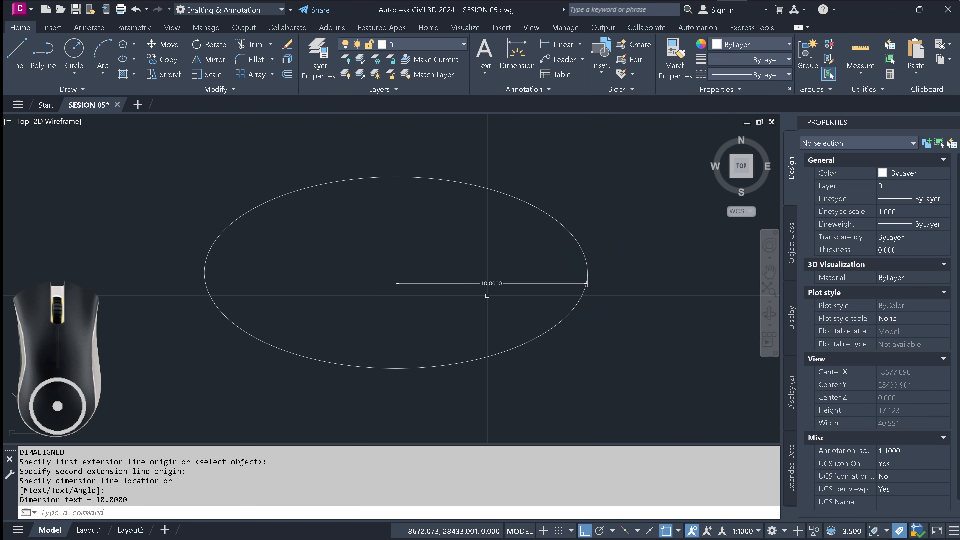
# - Add an aligned dimension from the ellipse's centre to its topmost point, placed just left of the vertical axis
pyautogui.moveTo(458, 296); pyautogui.dragTo(554, 304, button='middle')
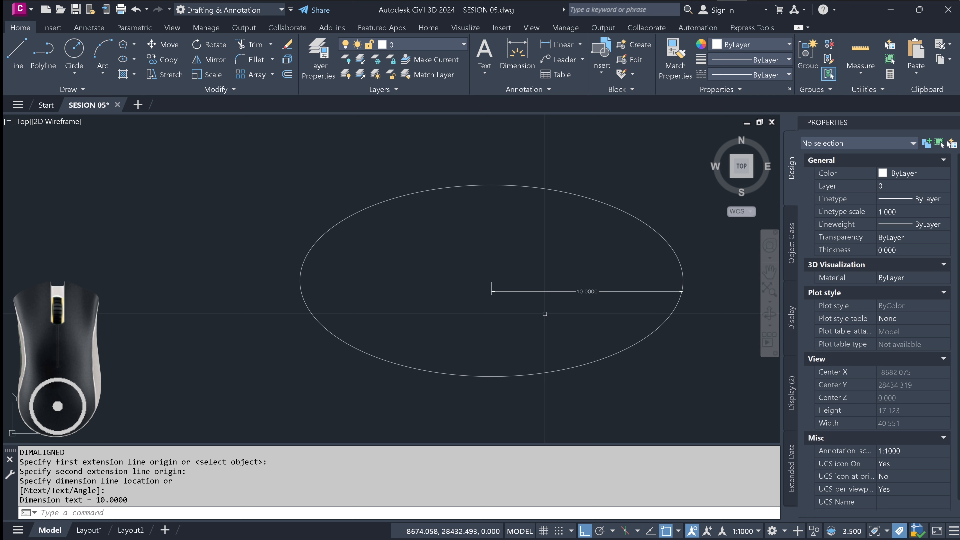
pyautogui.write('dal')
pyautogui.press('space')
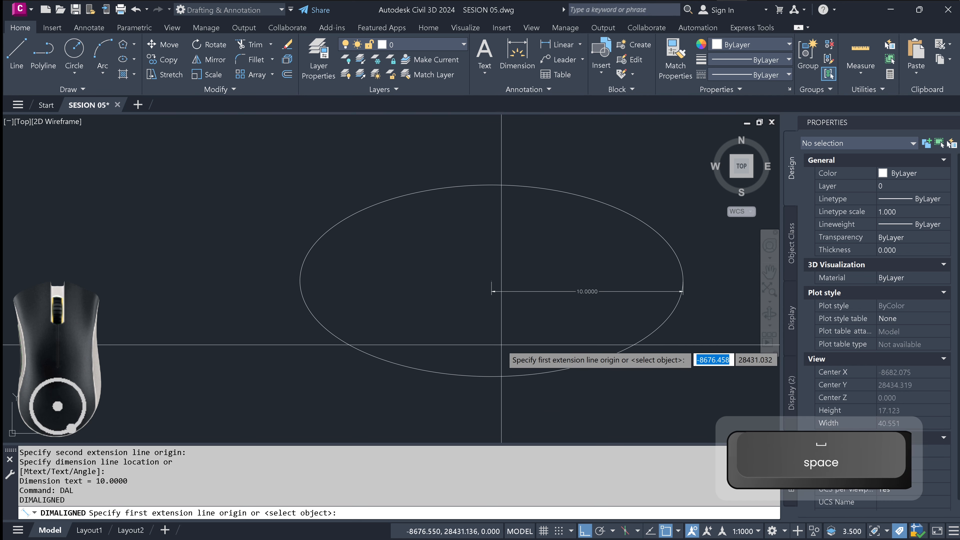
pyautogui.click(492, 375)
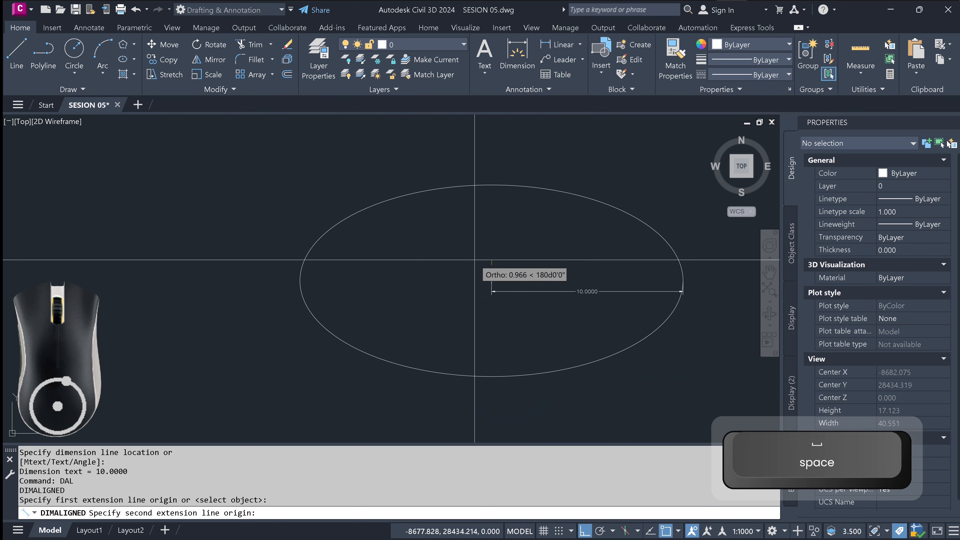
pyautogui.click(490, 186)
pyautogui.click(477, 199)
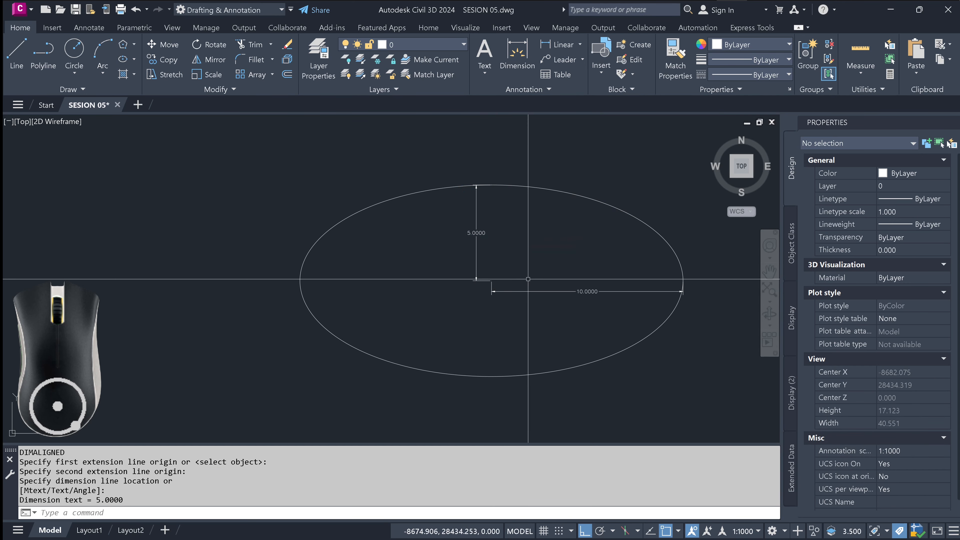
pyautogui.moveTo(521, 278); pyautogui.dragTo(511, 296, button='middle')
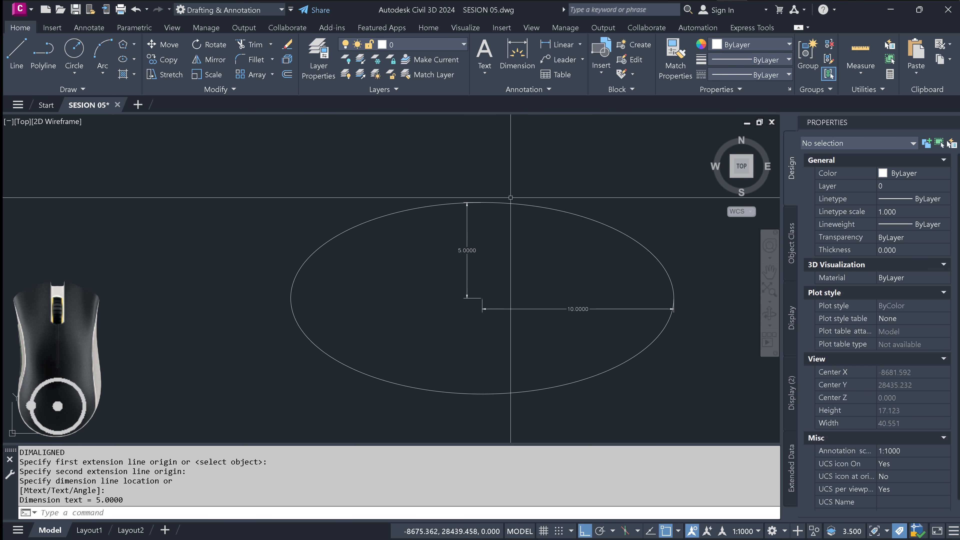
pyautogui.moveTo(521, 324); pyautogui.dragTo(465, 312, button='middle')
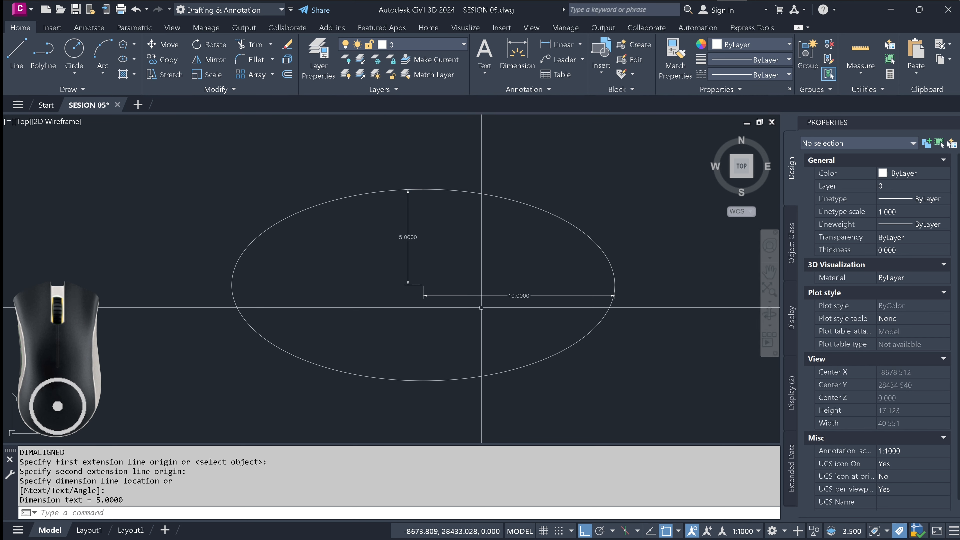
pyautogui.moveTo(544, 251); pyautogui.dragTo(574, 191, button='middle')
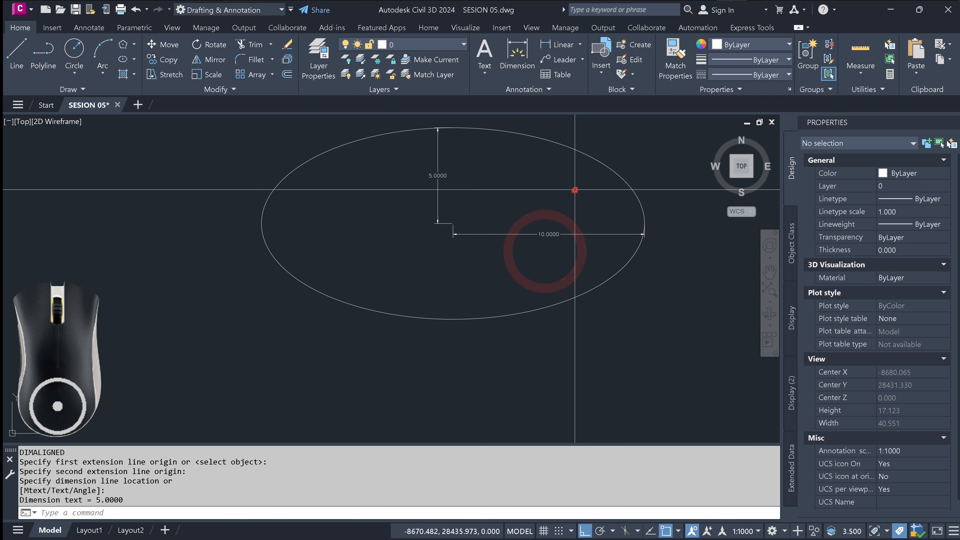
pyautogui.scroll(-1, 561, 236)
pyautogui.moveTo(556, 286); pyautogui.dragTo(521, 283, button='middle')
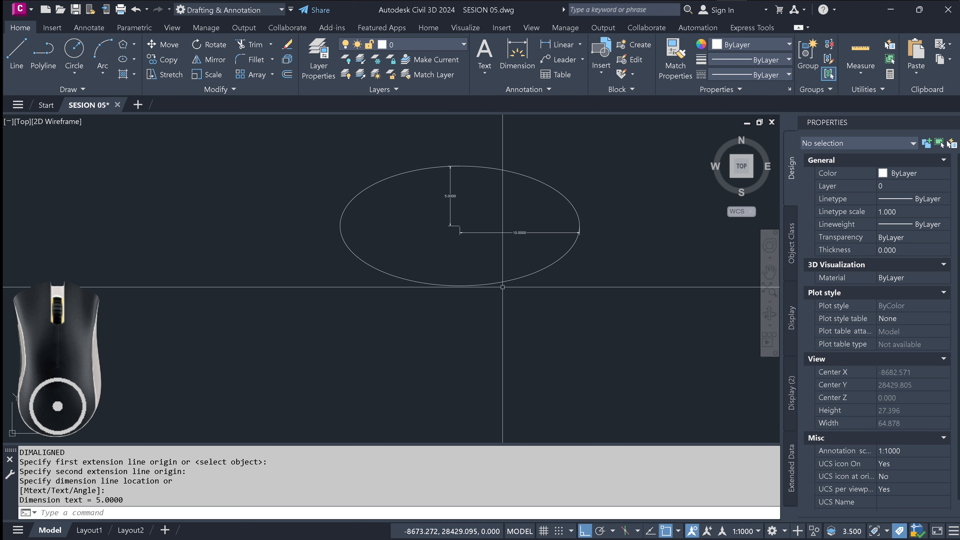
pyautogui.write('EL')
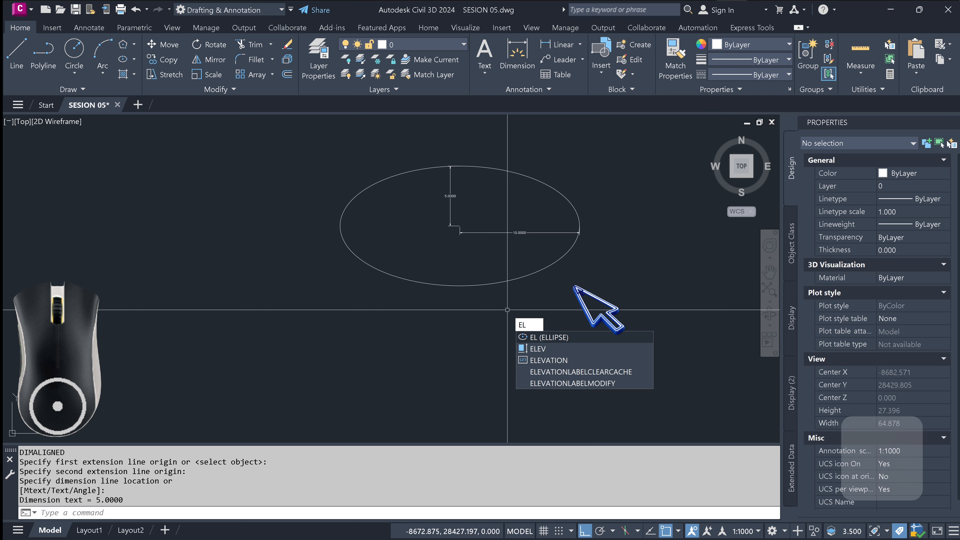
pyautogui.press('Return')
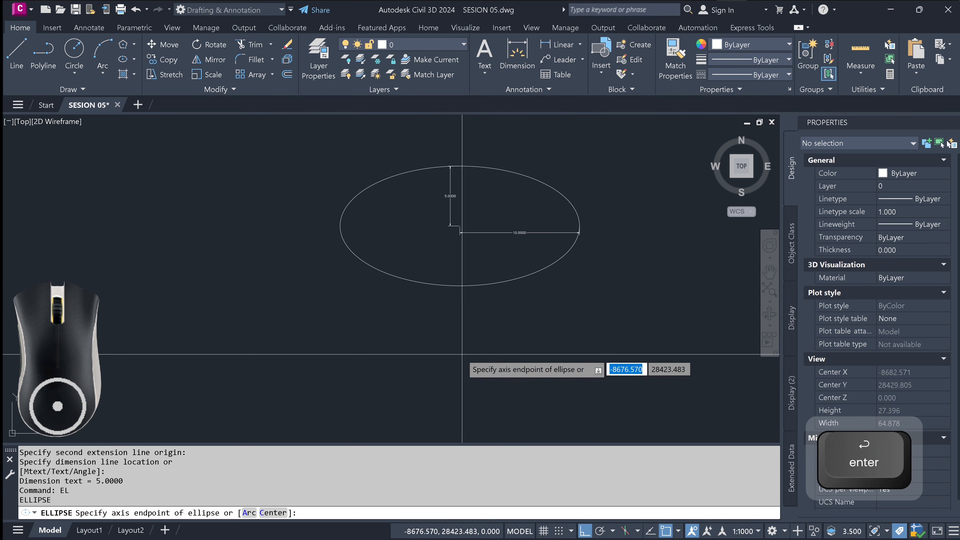
pyautogui.press('Escape')
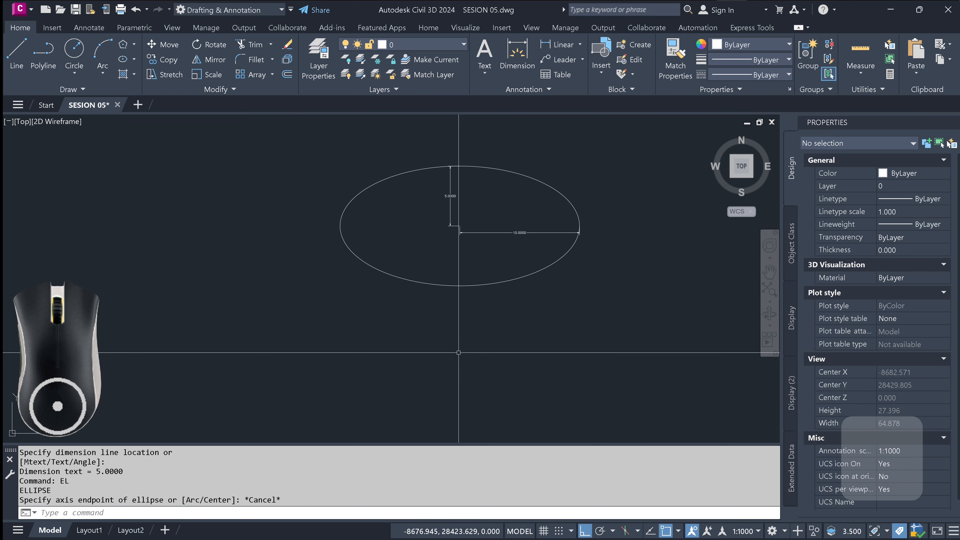
pyautogui.press('Escape')
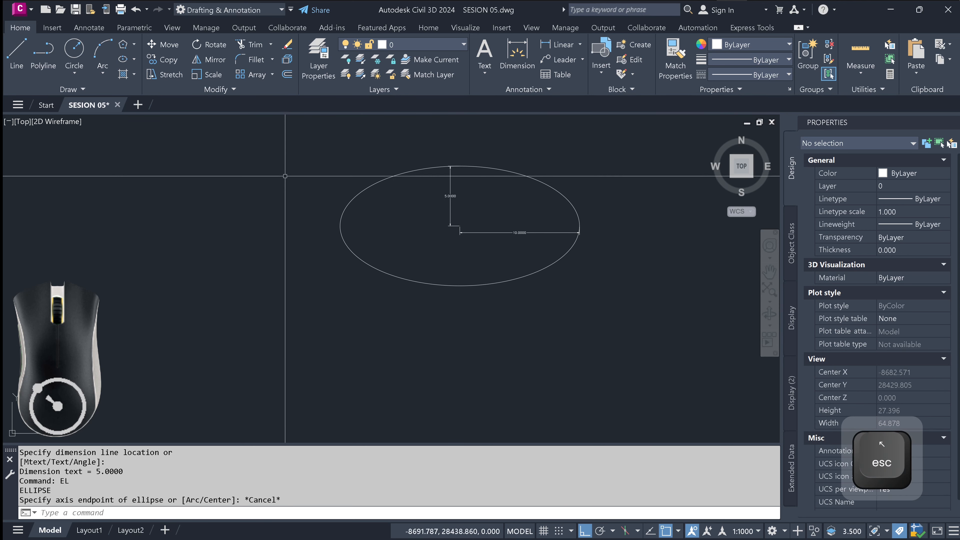
# - Draw an Axis, End ellipse below the first one with a horizontal axis of 20 and a vertical half-axis of 5
pyautogui.click(134, 59)
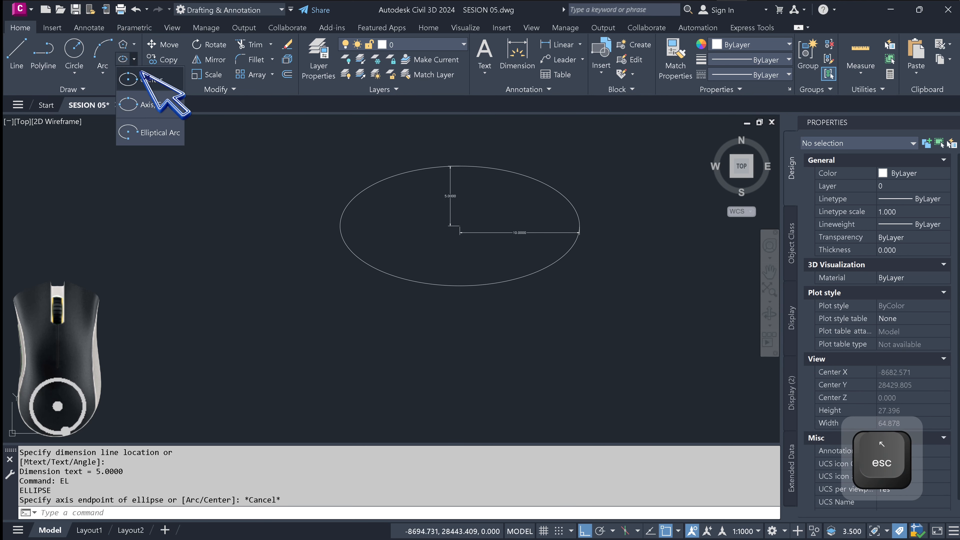
pyautogui.click(162, 109)
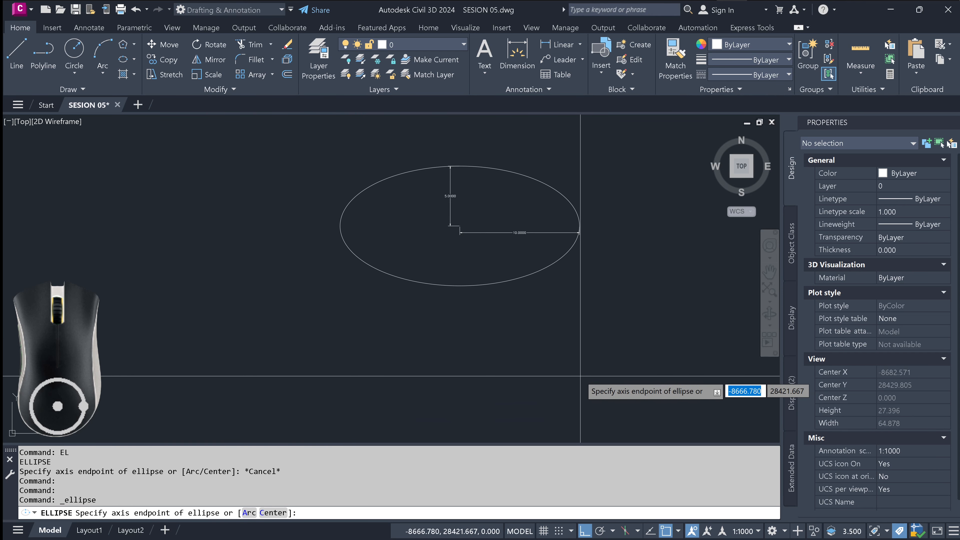
pyautogui.click(340, 386)
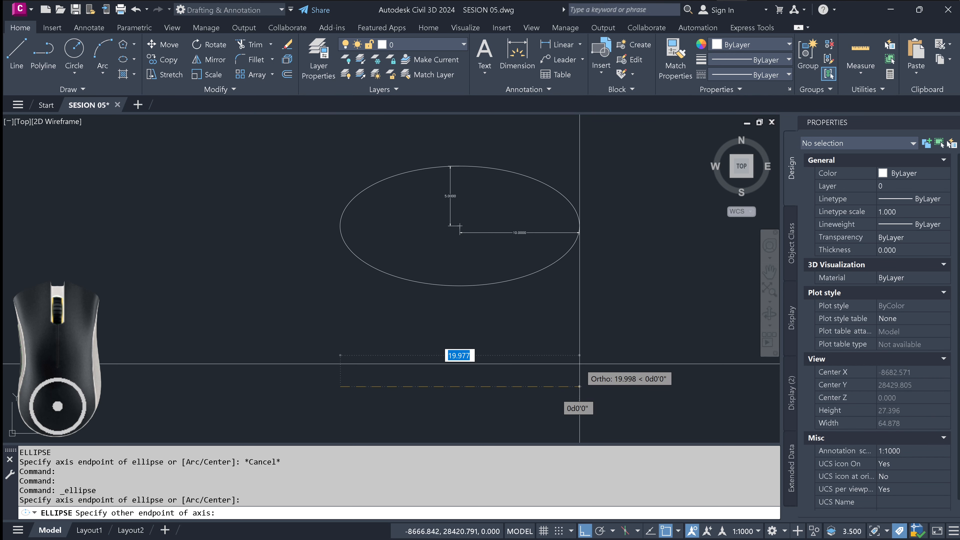
pyautogui.write('20')
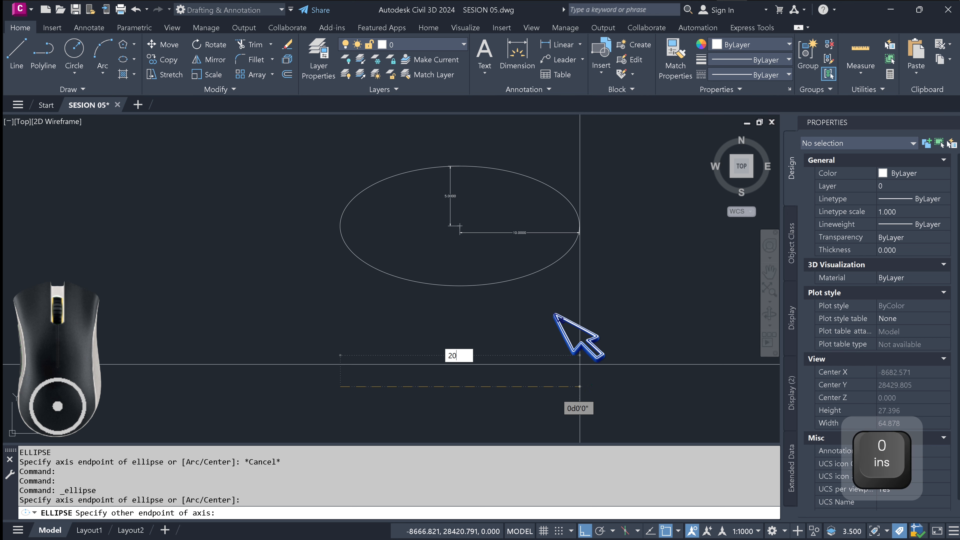
pyautogui.press('Return')
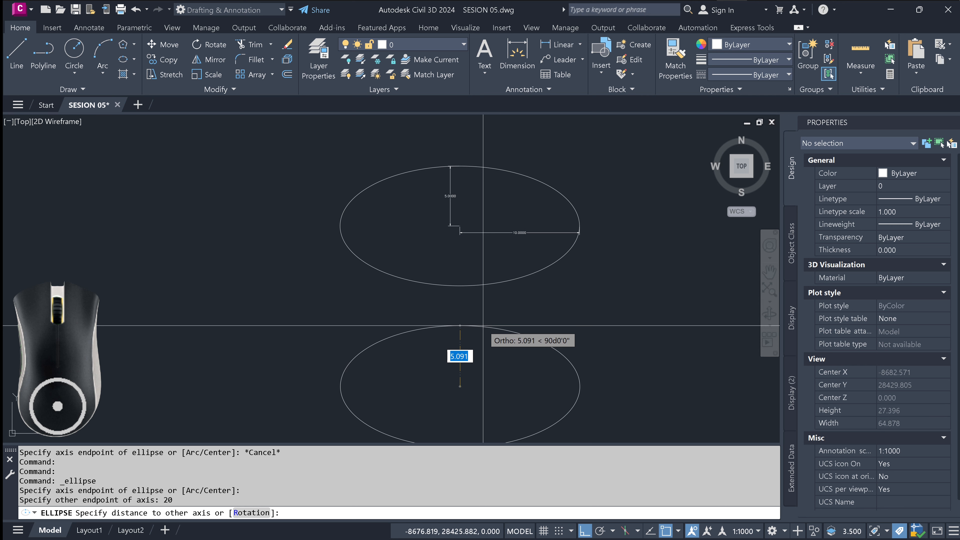
pyautogui.scroll(-2, 483, 324)
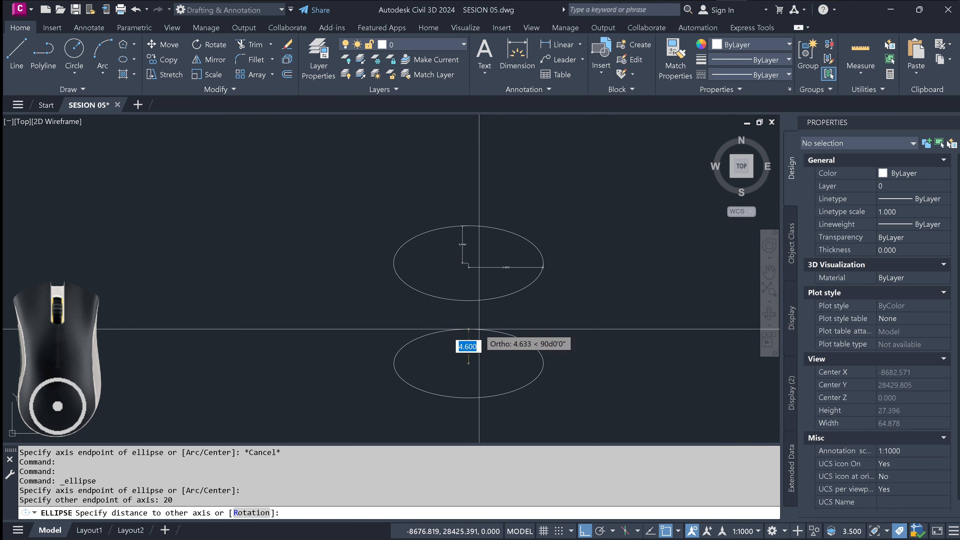
pyautogui.write('5')
pyautogui.press('Return')
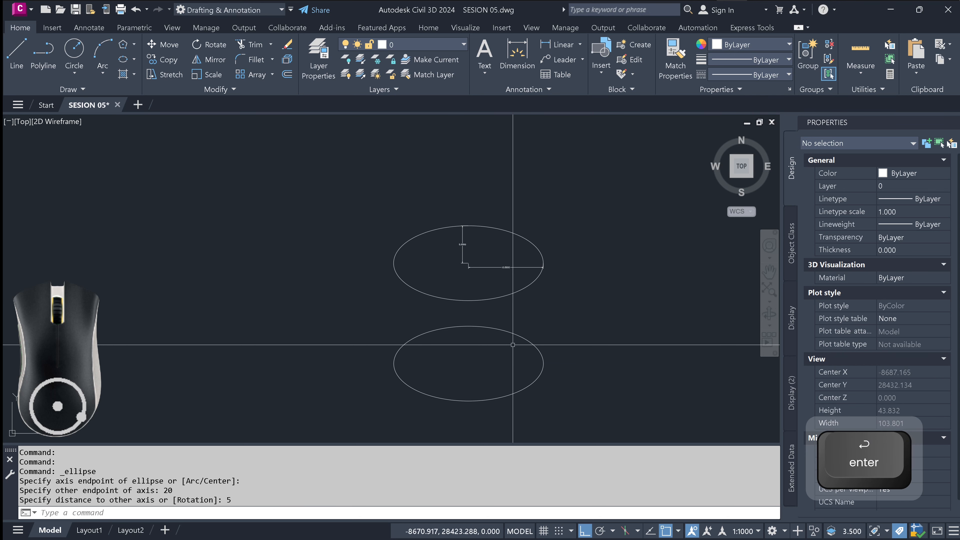
pyautogui.scroll(2, 512, 344)
pyautogui.moveTo(547, 279); pyautogui.dragTo(556, 269, button='middle')
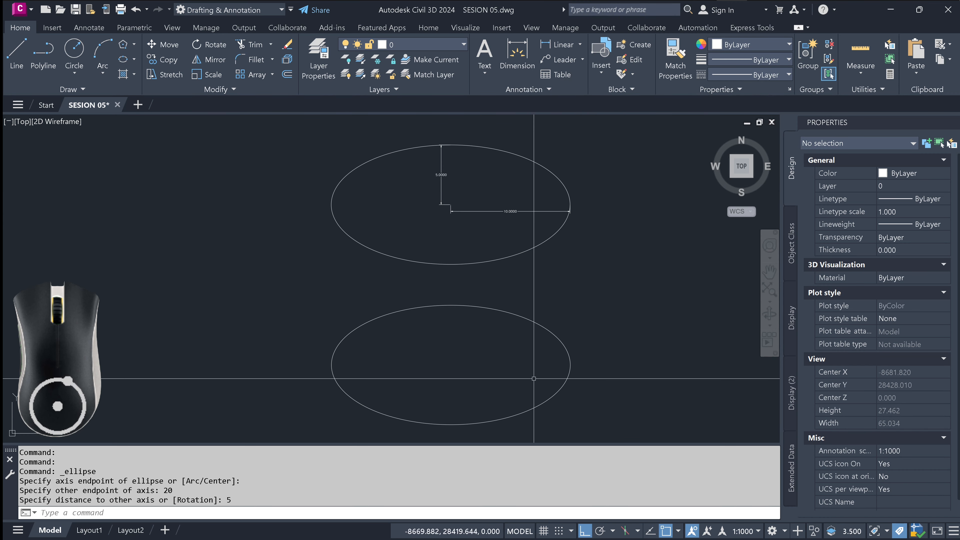
pyautogui.write('DAL')
pyautogui.press('space')
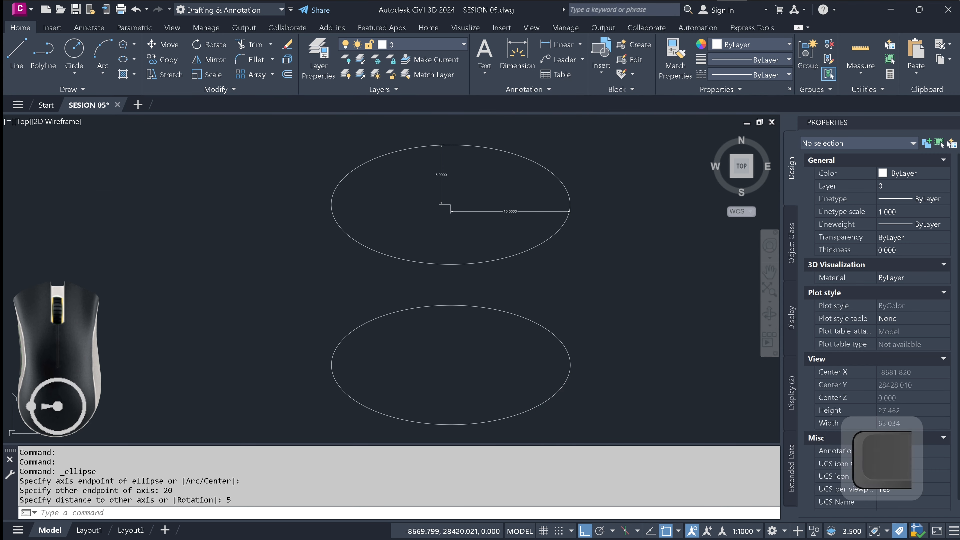
pyautogui.press('Escape')
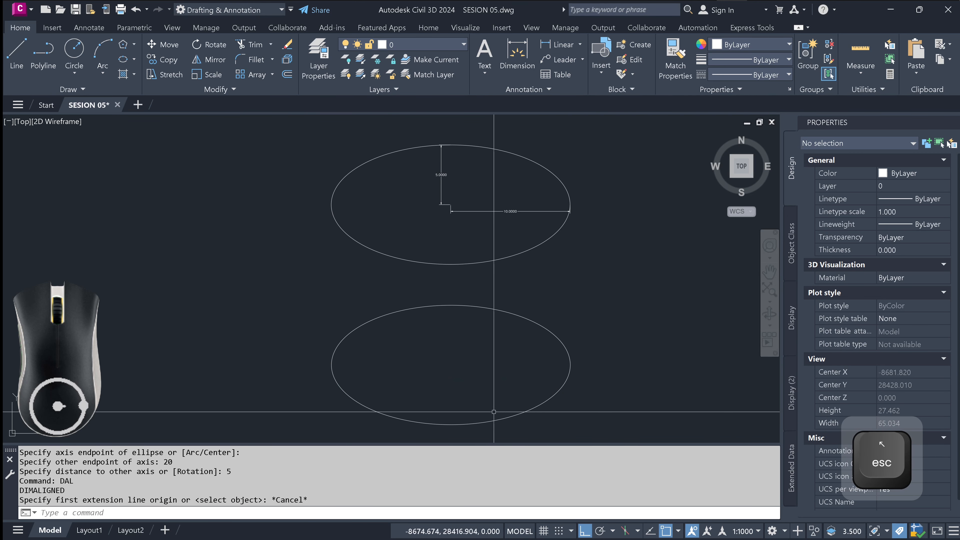
# - Turn off the Endpoint object snap
pyautogui.click(679, 531)
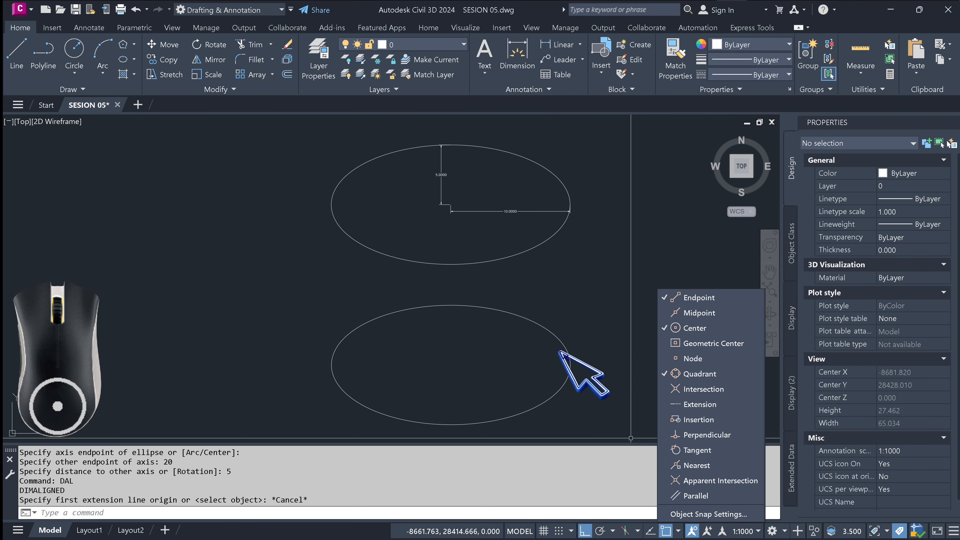
pyautogui.click(676, 297)
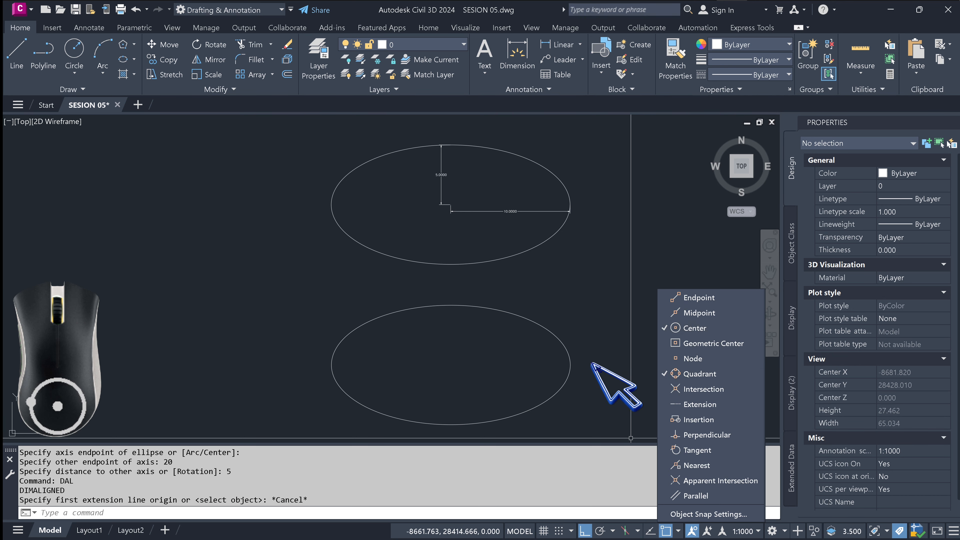
pyautogui.click(614, 386)
# - Add an aligned dimension across the lower ellipse from its left end to its right end, placed just above the horizontal axis
pyautogui.write('DAL')
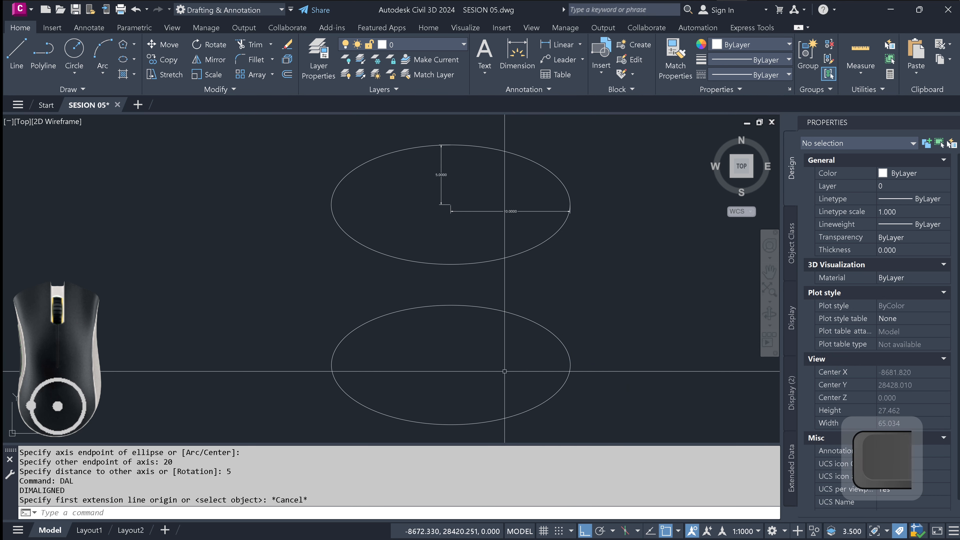
pyautogui.press('space')
pyautogui.click(331, 365)
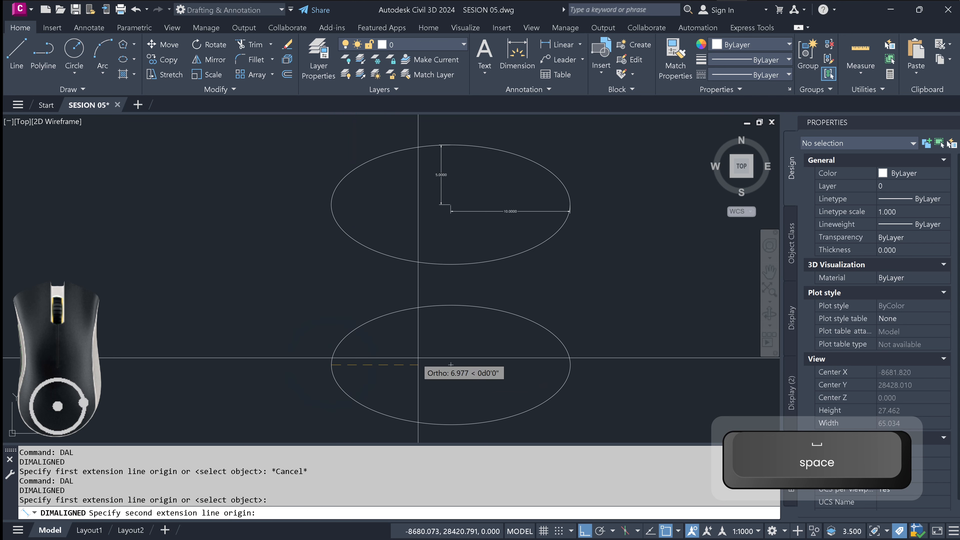
pyautogui.click(569, 365)
pyautogui.click(516, 351)
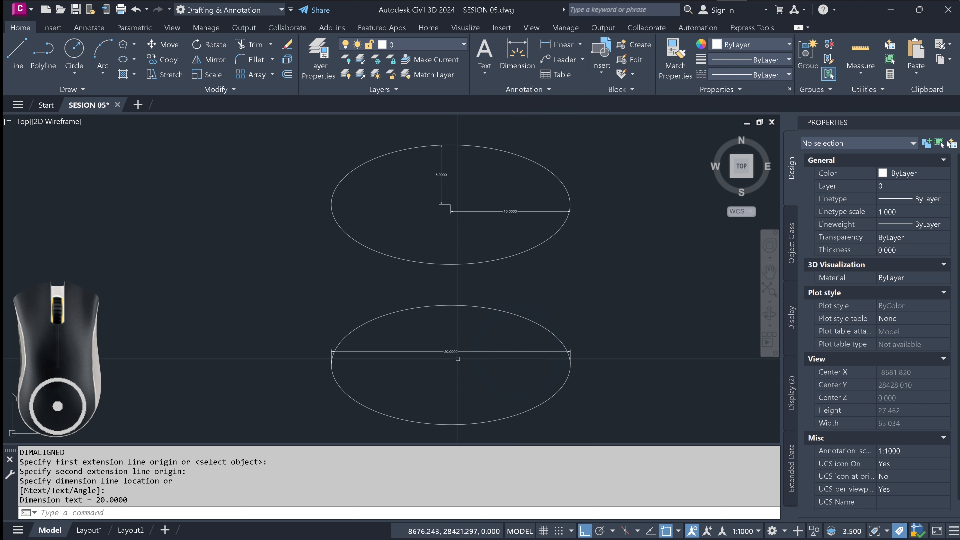
# - Add an aligned dimension from the lower ellipse's topmost point to its centre, placed just right of the vertical axis
pyautogui.scroll(3, 458, 359)
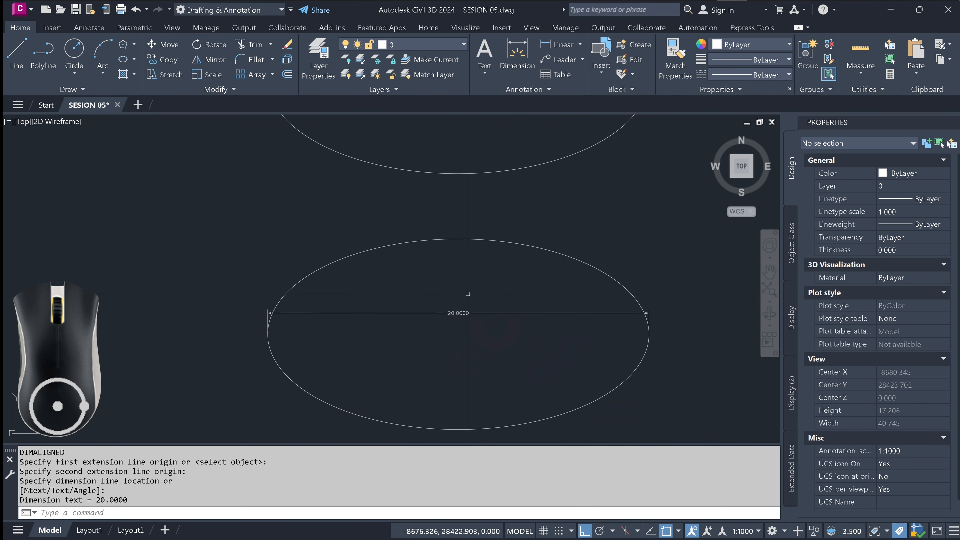
pyautogui.write('DAL')
pyautogui.press('space')
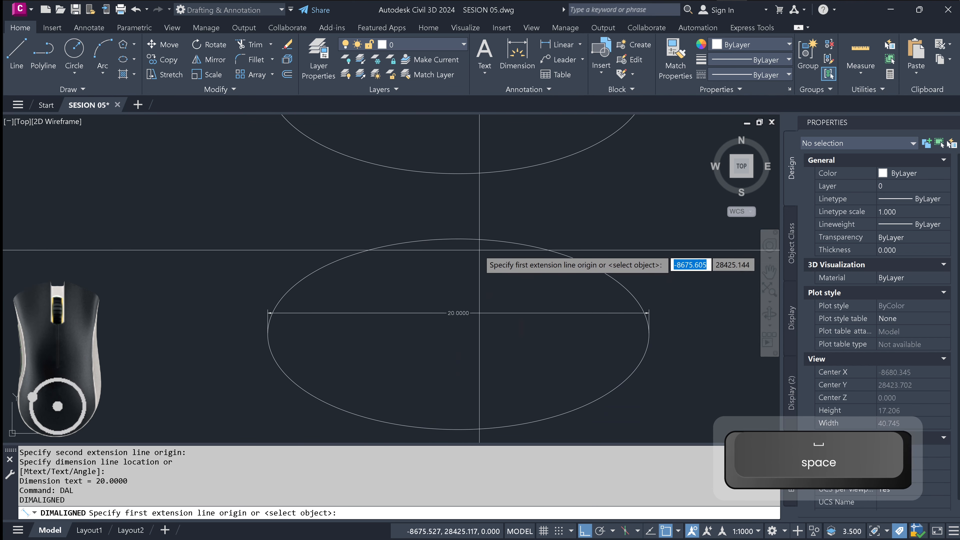
pyautogui.click(463, 242)
pyautogui.click(458, 332)
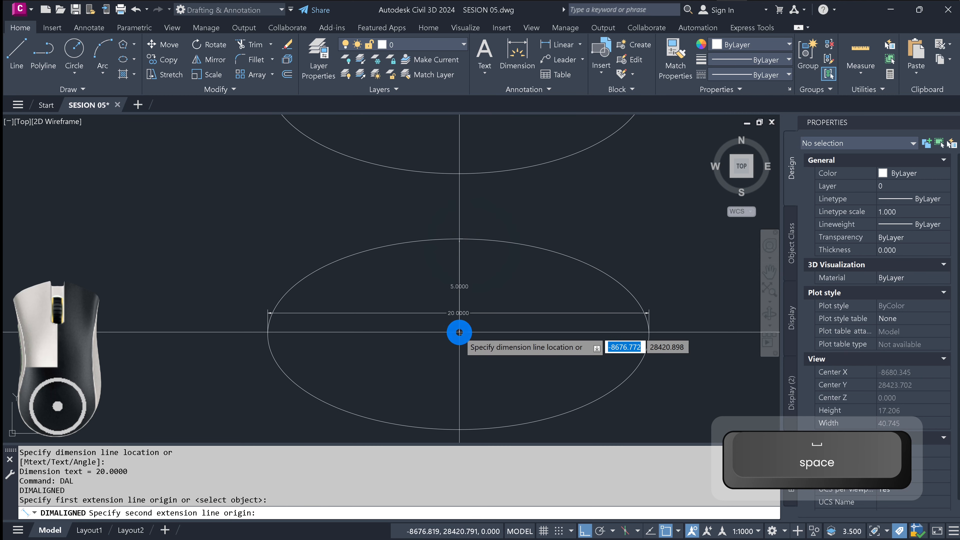
pyautogui.click(482, 339)
# - With Ortho on, draw an axis-endpoint ellipse to the right of the other two with a horizontal axis of 20 and a vertical half-axis of 5
pyautogui.moveTo(496, 360); pyautogui.dragTo(554, 326, button='middle')
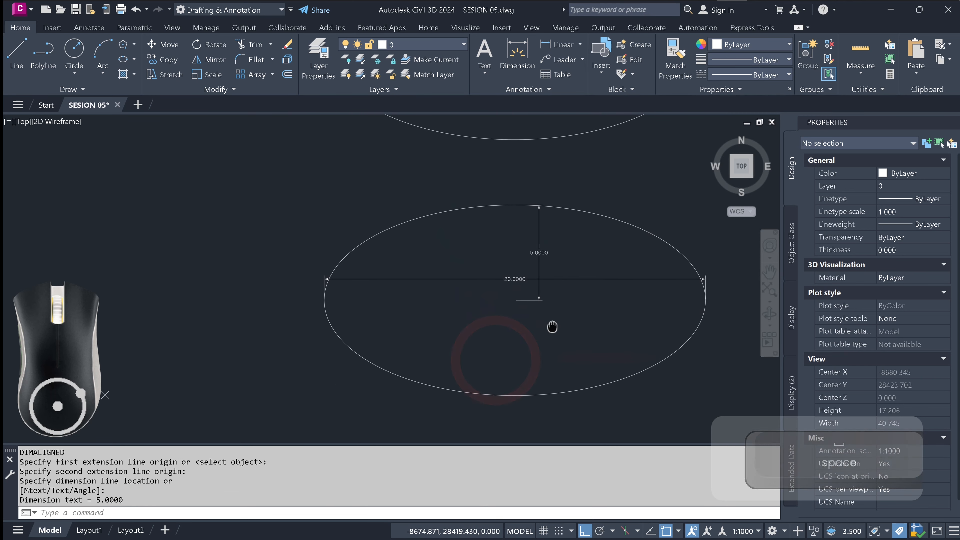
pyautogui.scroll(-2, 608, 371)
pyautogui.moveTo(623, 366); pyautogui.dragTo(578, 369, button='middle')
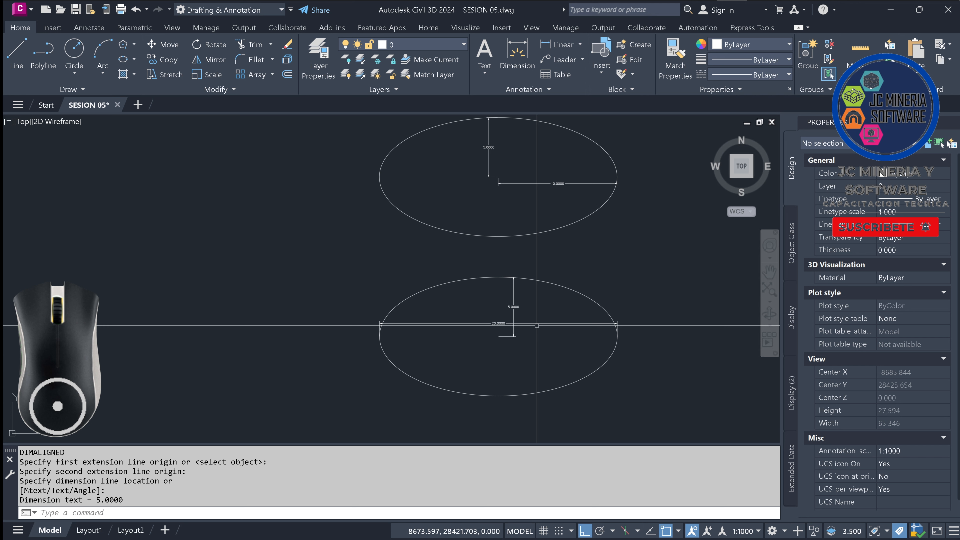
pyautogui.moveTo(600, 266); pyautogui.dragTo(605, 281, button='middle')
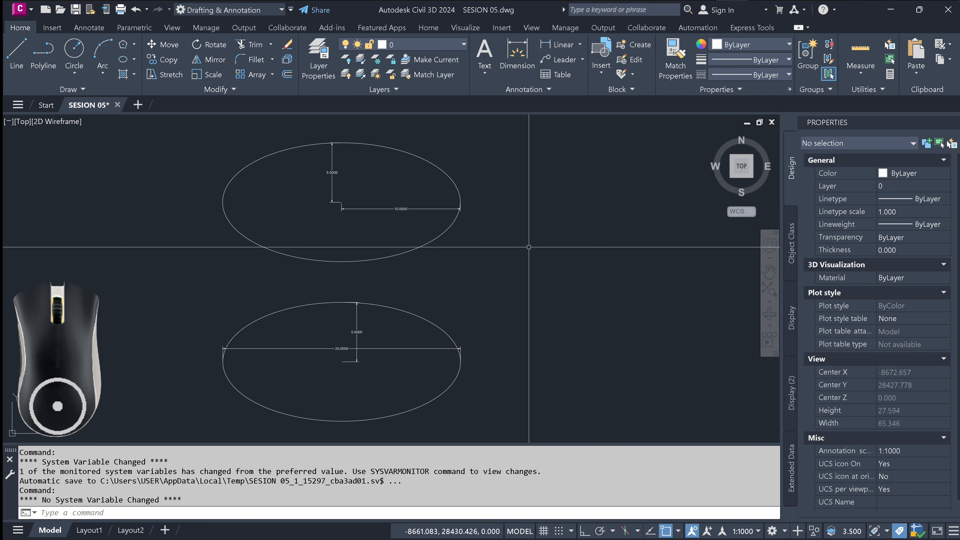
pyautogui.write('EL')
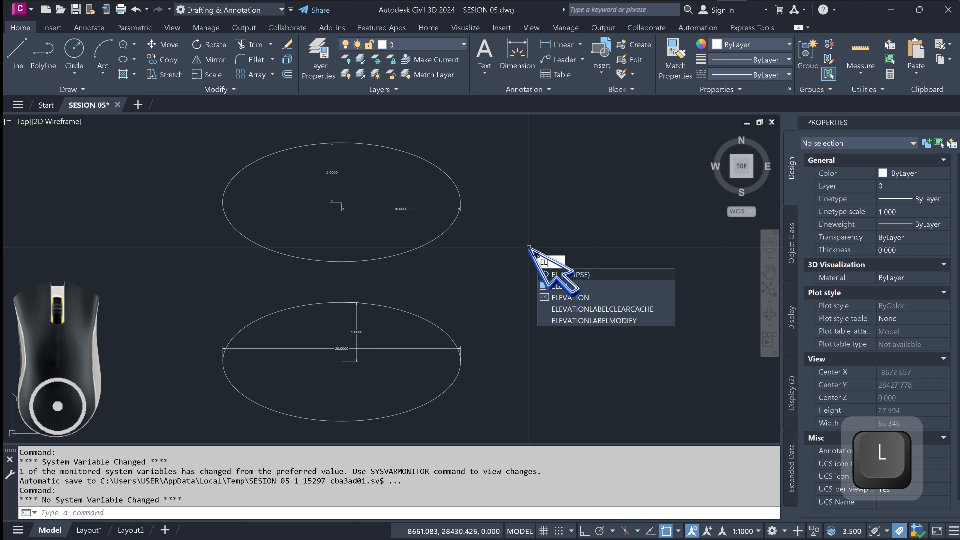
pyautogui.press('Return')
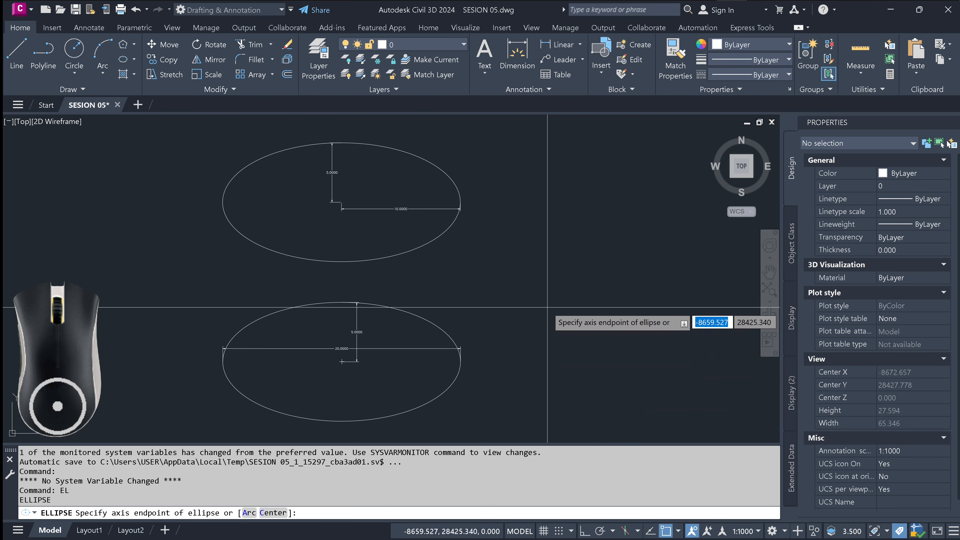
pyautogui.click(527, 283)
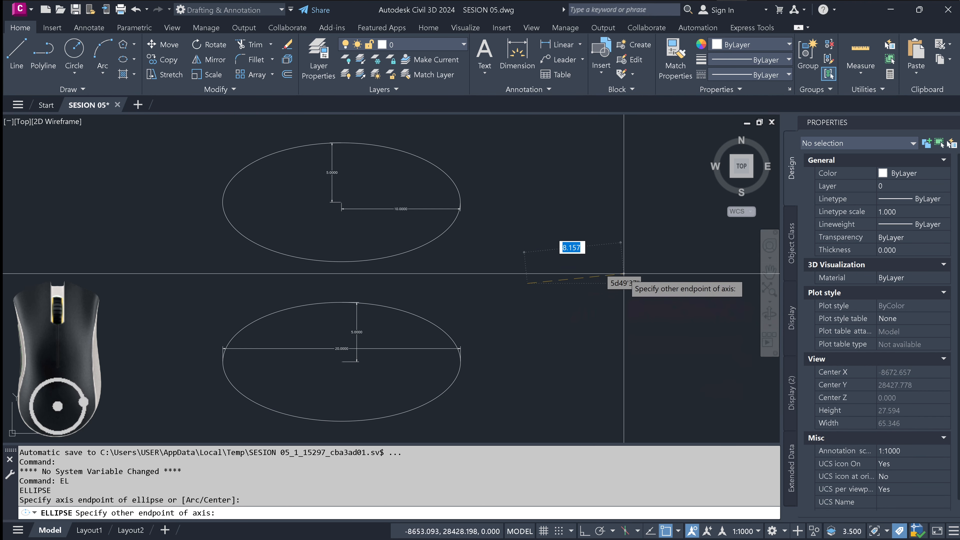
pyautogui.press('F8')
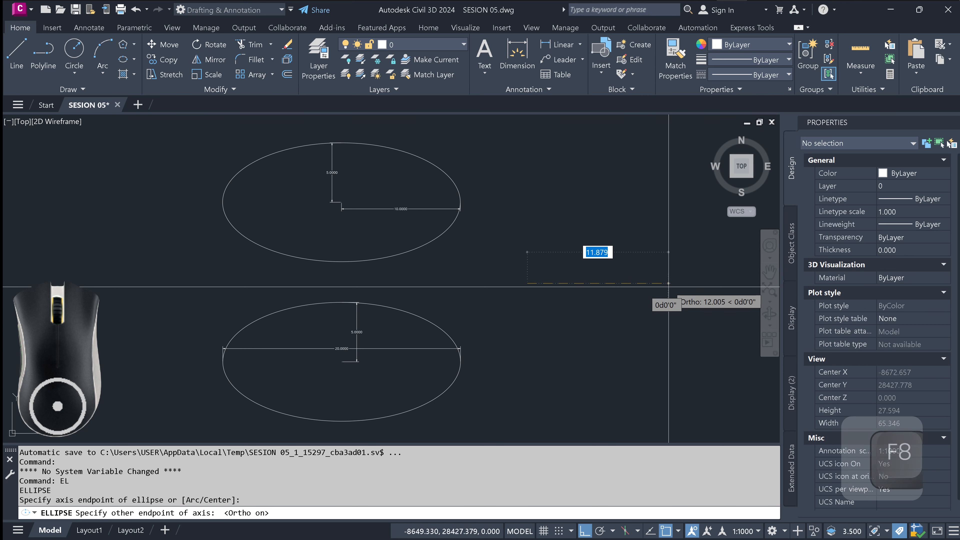
pyautogui.write('20')
pyautogui.press('Return')
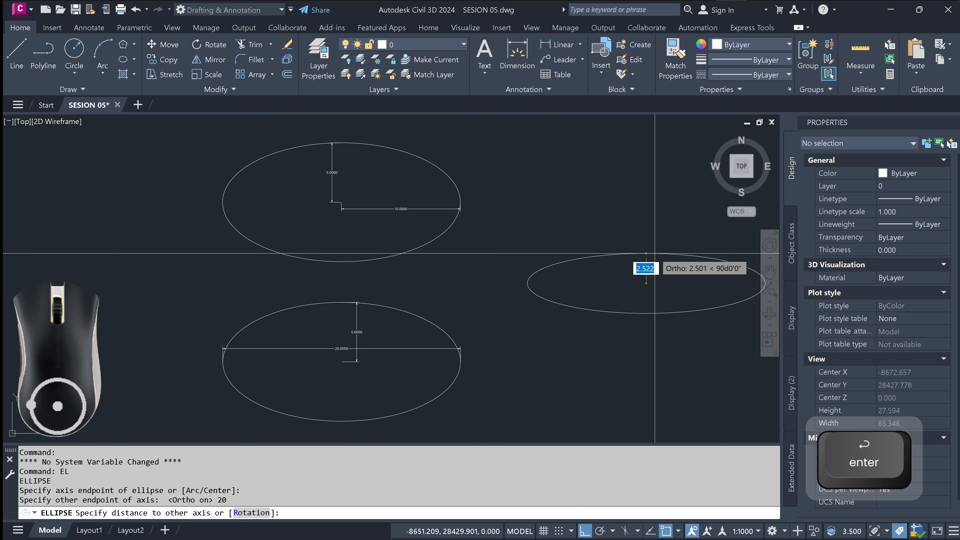
pyautogui.write('5')
pyautogui.press('Return')
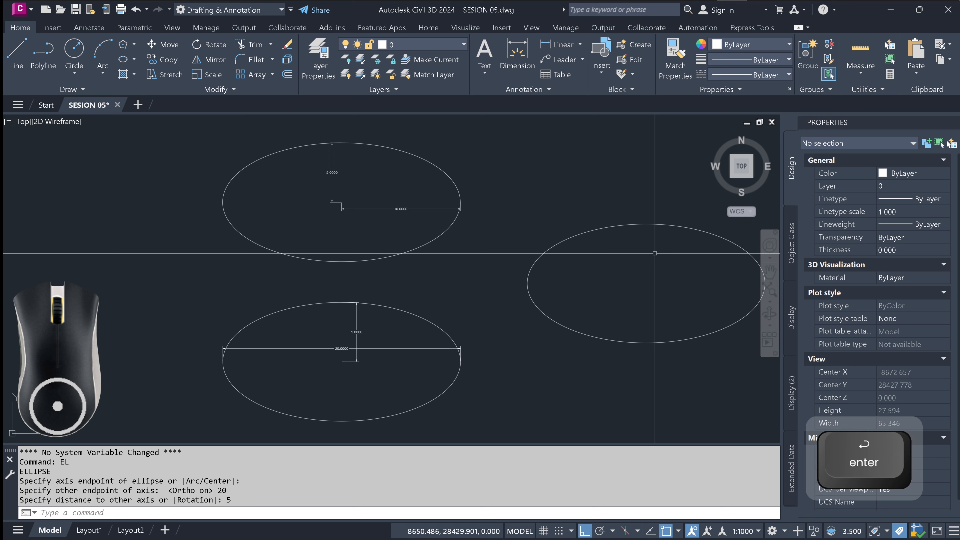
# - Draw an ellipse by its centre above the undimensioned ellipse, with a horizontal half-axis of 10 and a vertical half-axis of 5
pyautogui.scroll(-3, 394, 386)
pyautogui.moveTo(452, 367); pyautogui.dragTo(414, 377, button='middle')
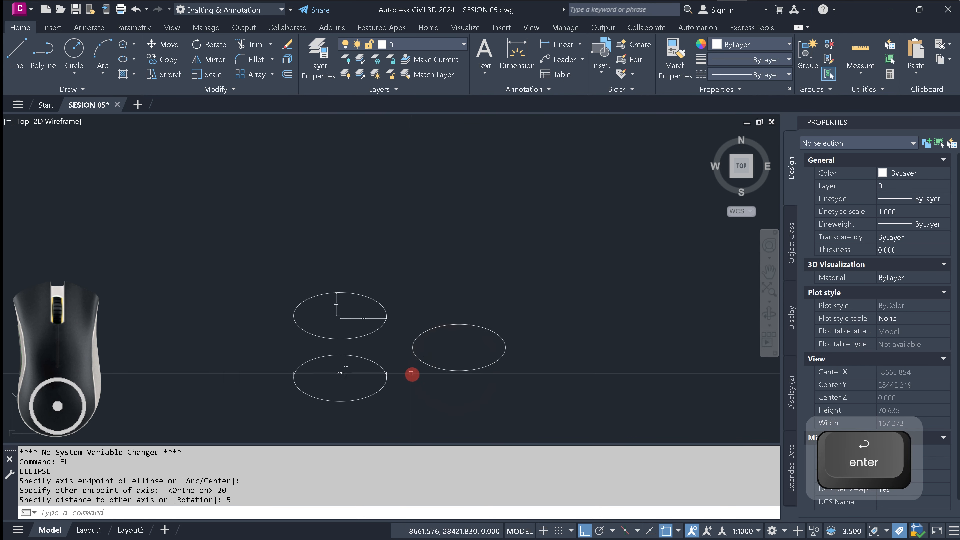
pyautogui.scroll(2, 432, 373)
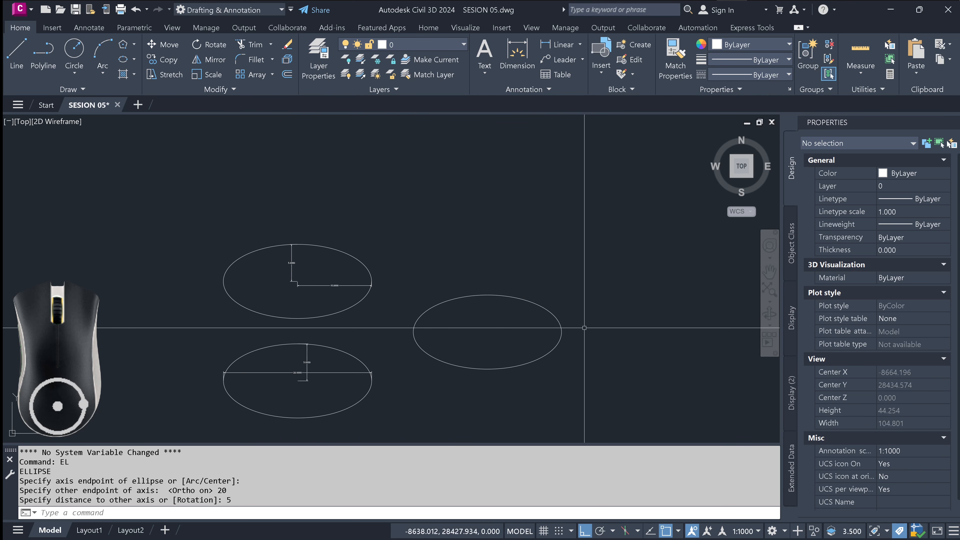
pyautogui.moveTo(599, 301); pyautogui.dragTo(551, 335, button='middle')
pyautogui.write('L')
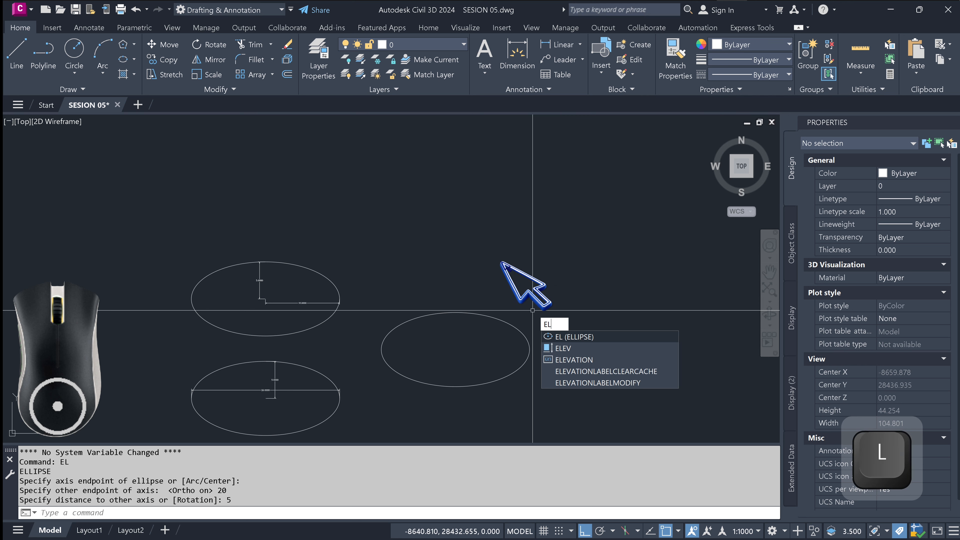
pyautogui.press('space')
pyautogui.moveTo(460, 254); pyautogui.dragTo(547, 261, button='middle')
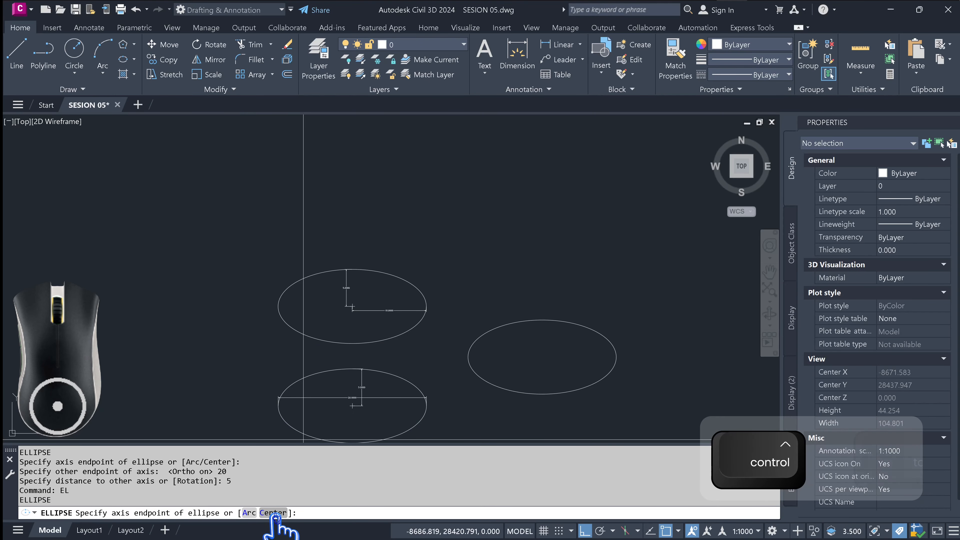
pyautogui.click(280, 485)
pyautogui.hotkey('ctrl', 'Tab')
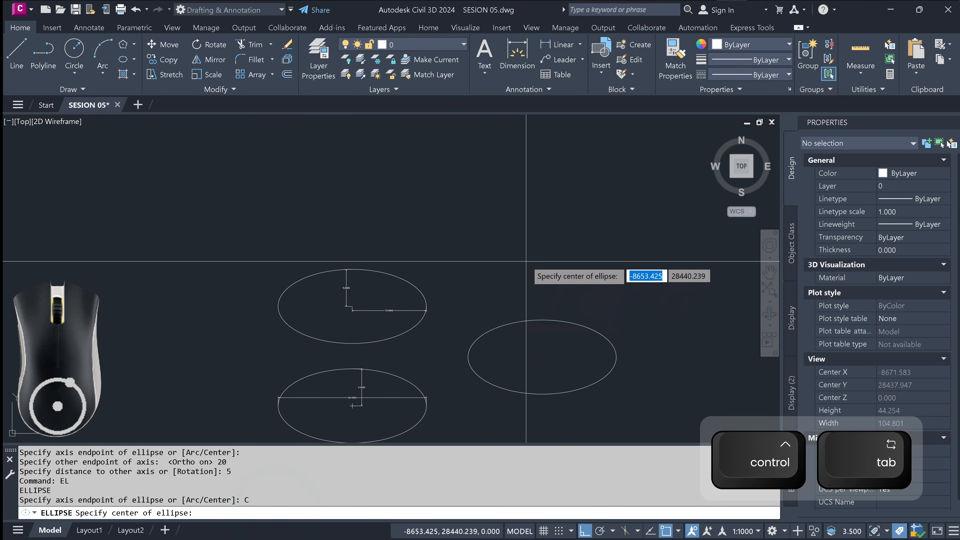
pyautogui.click(540, 249)
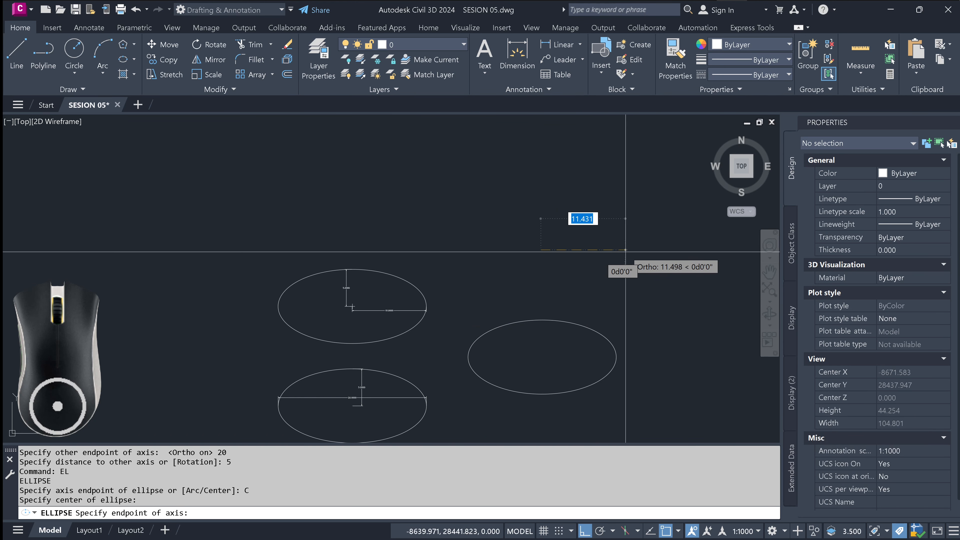
pyautogui.write('10')
pyautogui.press('Return')
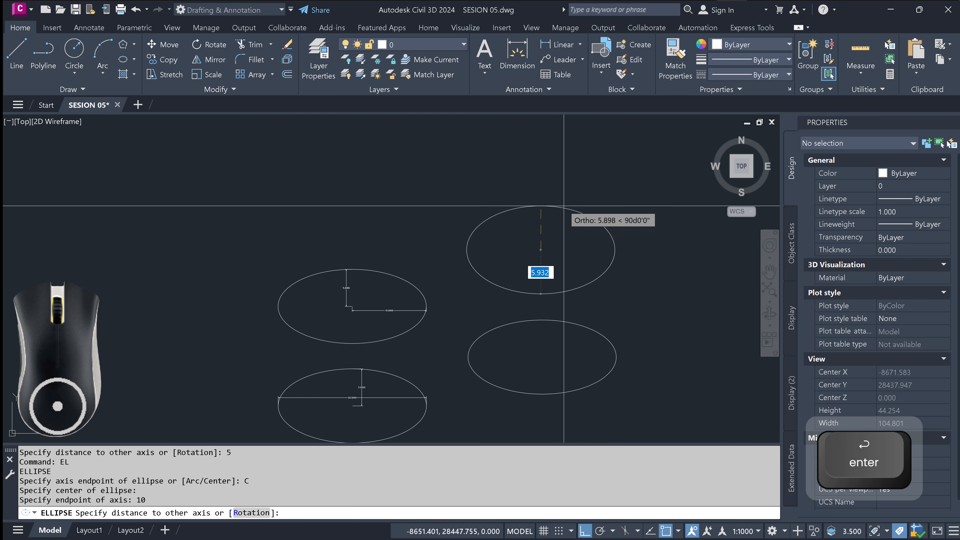
pyautogui.write('5')
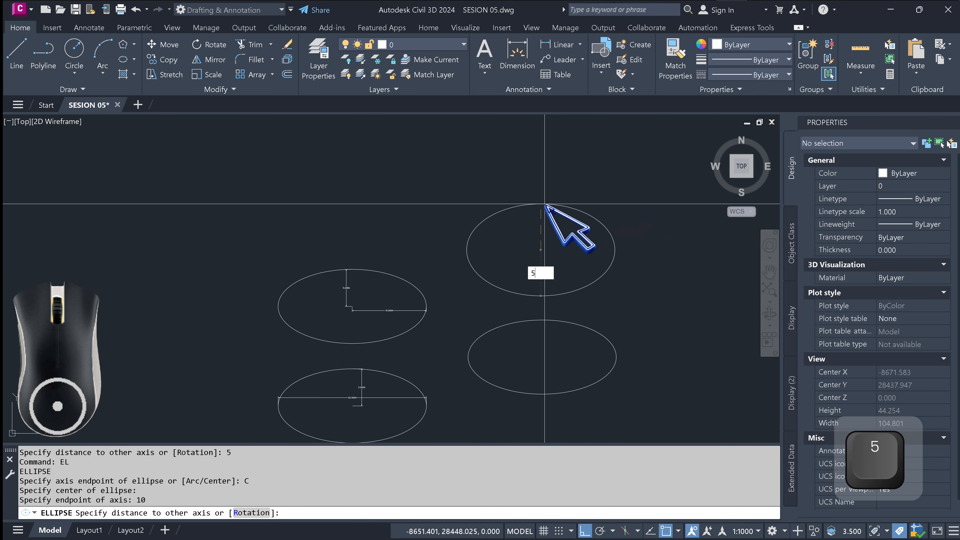
pyautogui.press('Return')
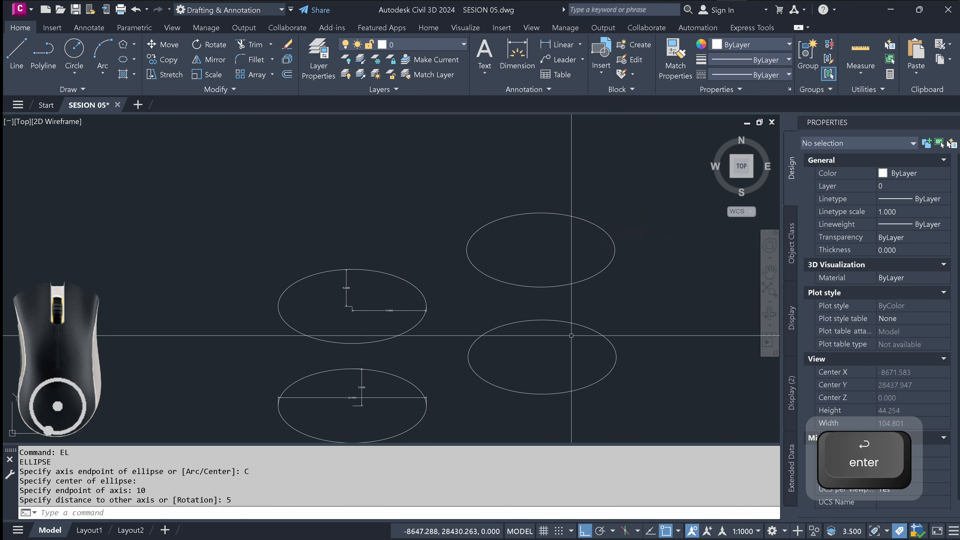
# - Begin an axis-endpoint ellipse in the empty area to the right of the existing ones, with a horizontal first axis of 20
pyautogui.moveTo(590, 323); pyautogui.dragTo(602, 305, button='middle')
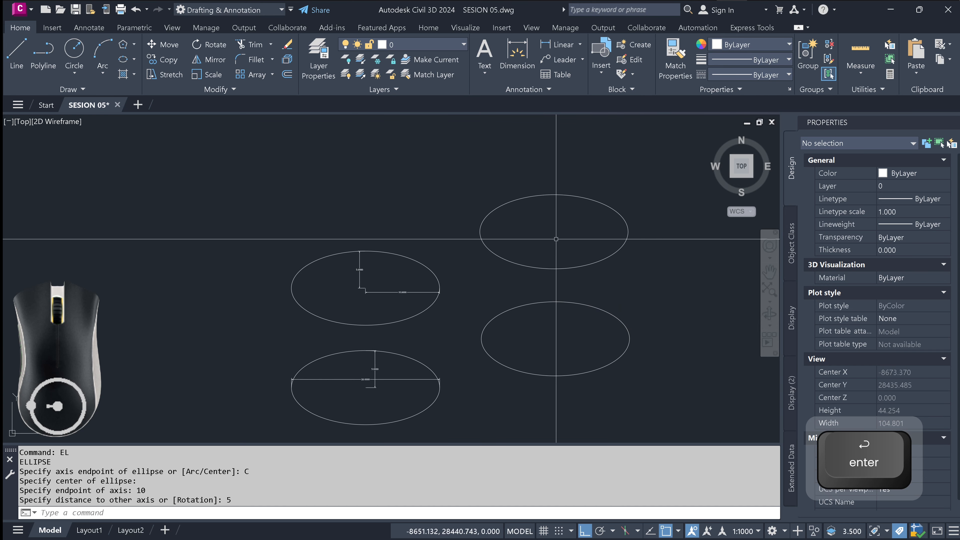
pyautogui.moveTo(550, 251)
pyautogui.mouseDown(button='middle')
pyautogui.moveTo(482, 264)
pyautogui.moveTo(500, 267)
pyautogui.mouseUp(button='middle')
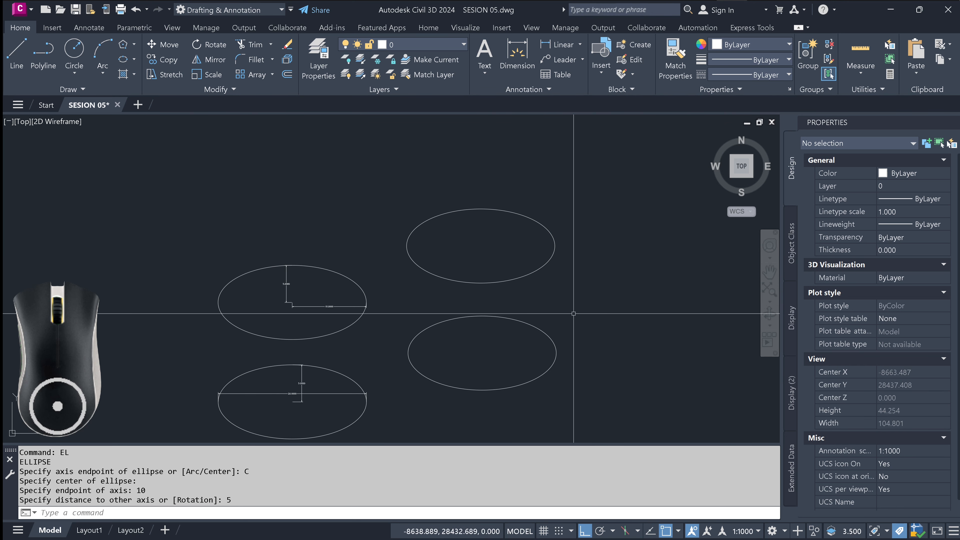
pyautogui.moveTo(574, 306)
pyautogui.mouseDown(button='middle')
pyautogui.moveTo(489, 311)
pyautogui.moveTo(511, 307)
pyautogui.mouseUp(button='middle')
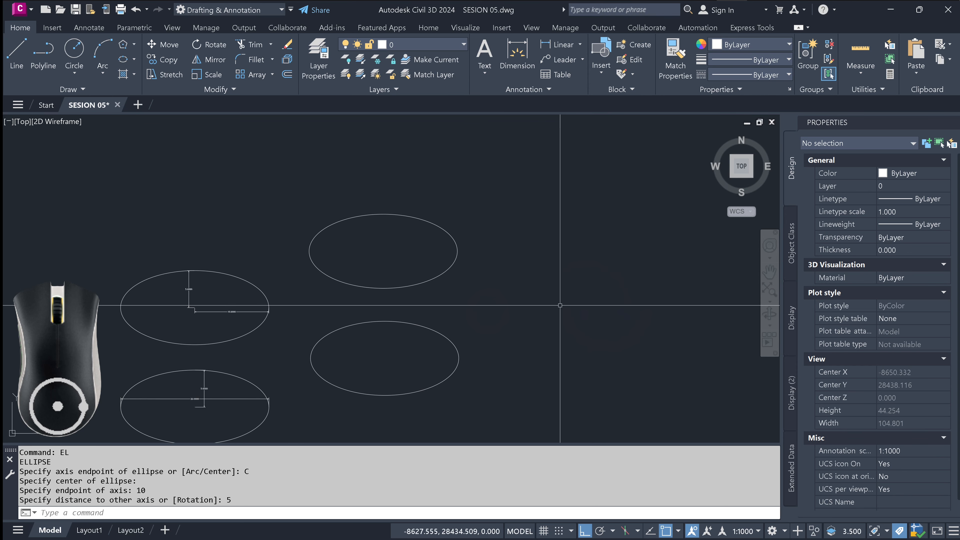
pyautogui.press('Escape')
pyautogui.press('Escape')
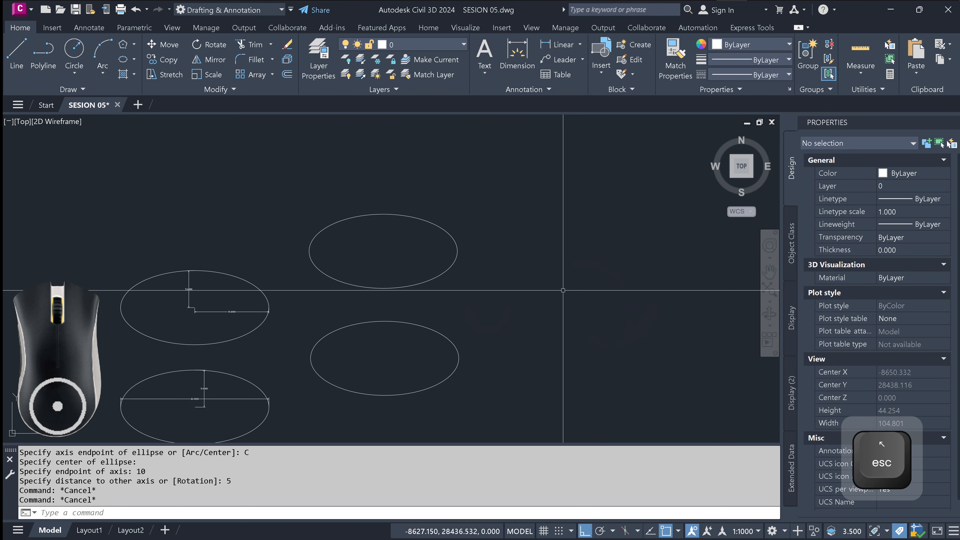
pyautogui.write('EL')
pyautogui.press('Return')
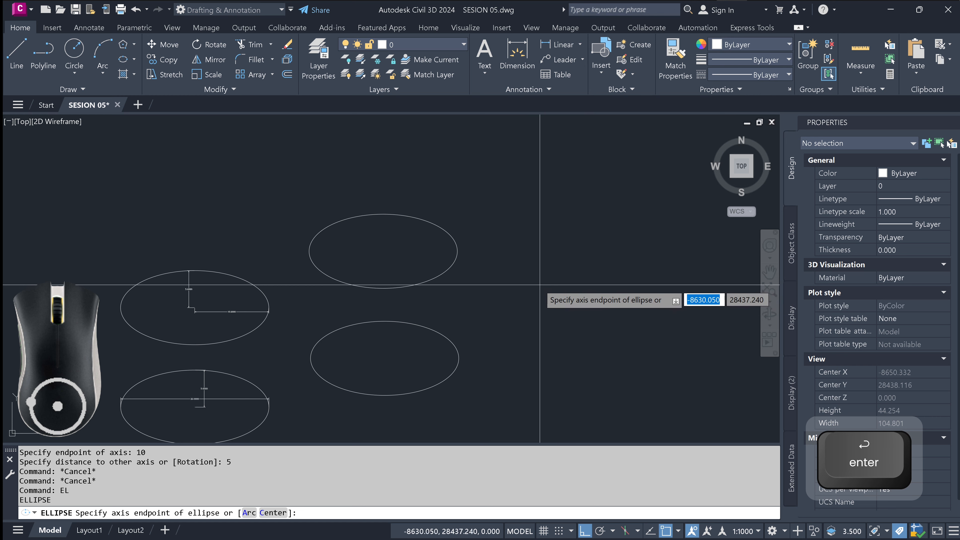
pyautogui.click(526, 283)
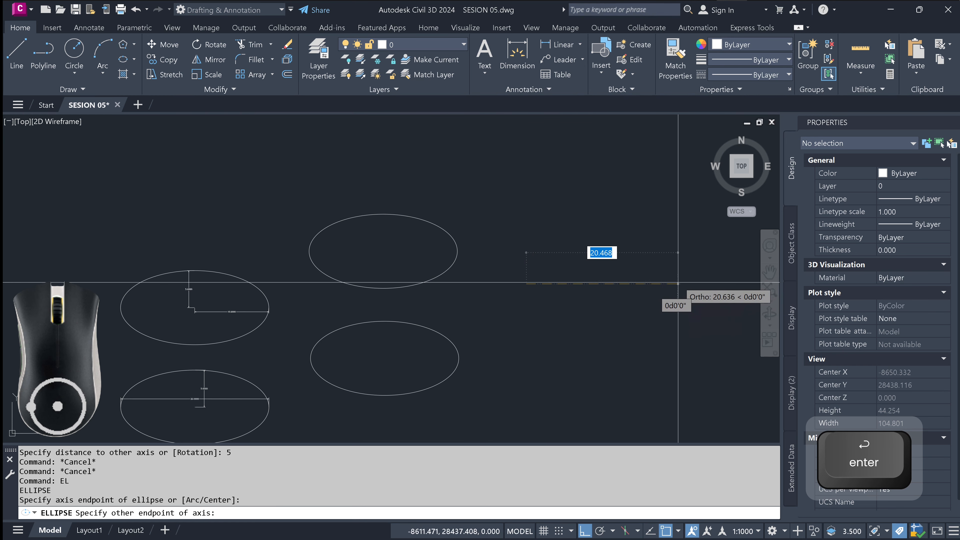
pyautogui.write('20')
pyautogui.press('Return')
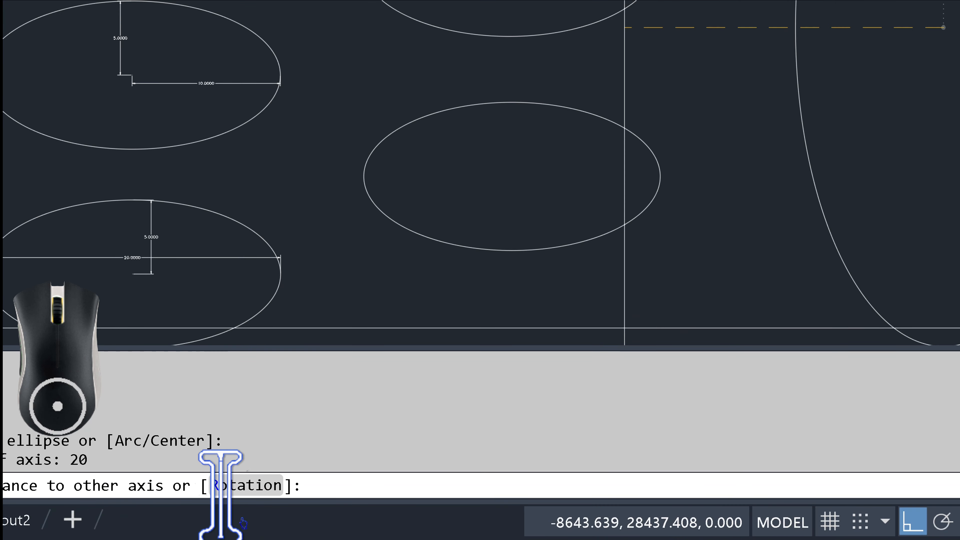
# - Complete the ellipse with the Rotation option, turning Ortho off and entering 60d30'30" as the rotation around the major axis
pyautogui.hotkey('ctrl', 'Tab')
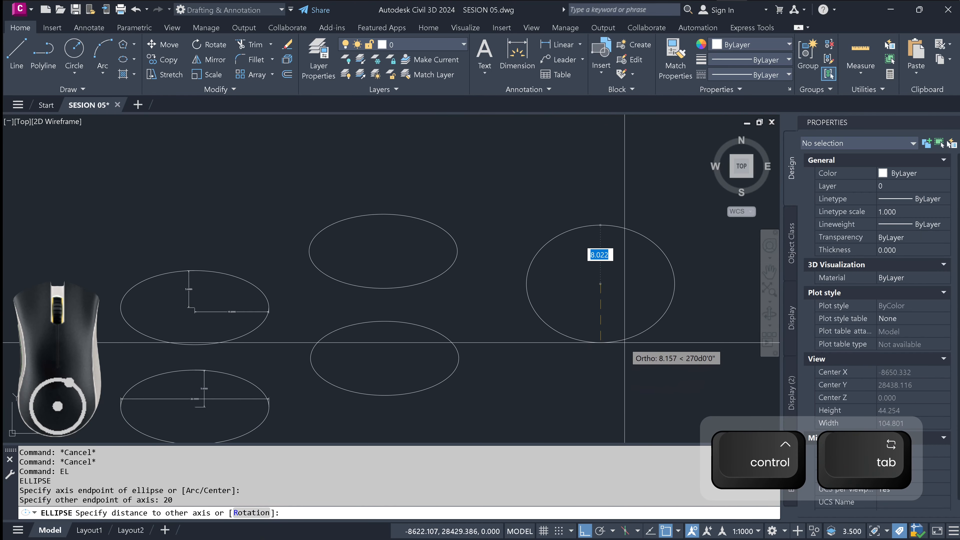
pyautogui.click(251, 513)
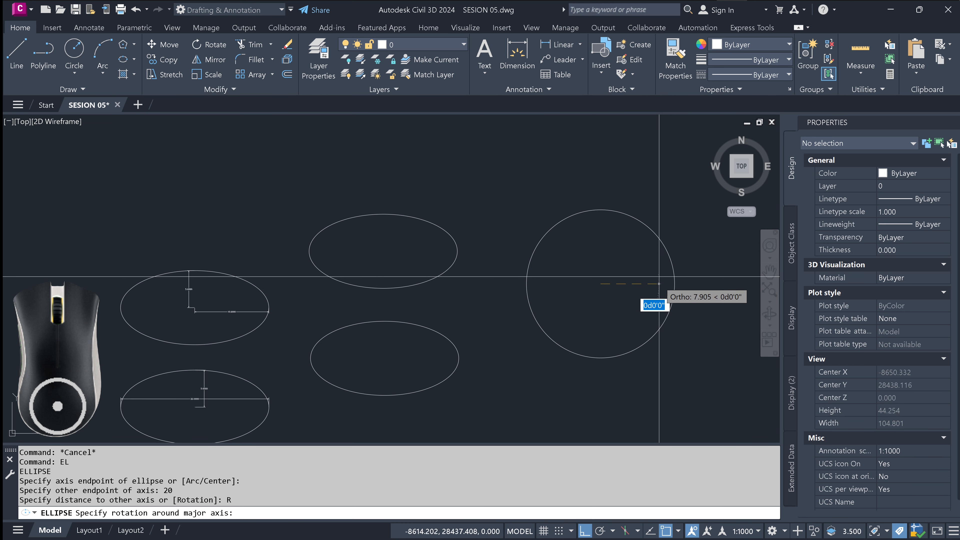
pyautogui.press('F8')
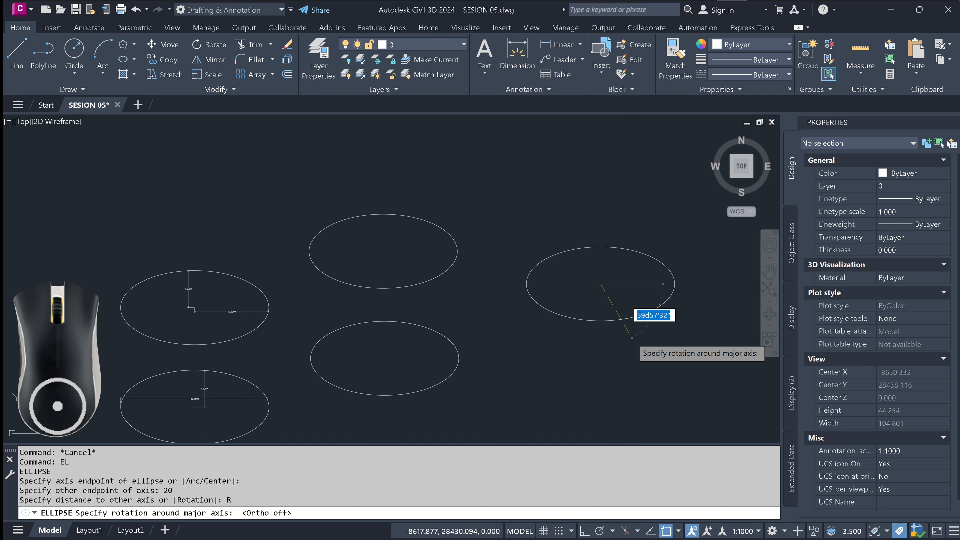
pyautogui.write('60')
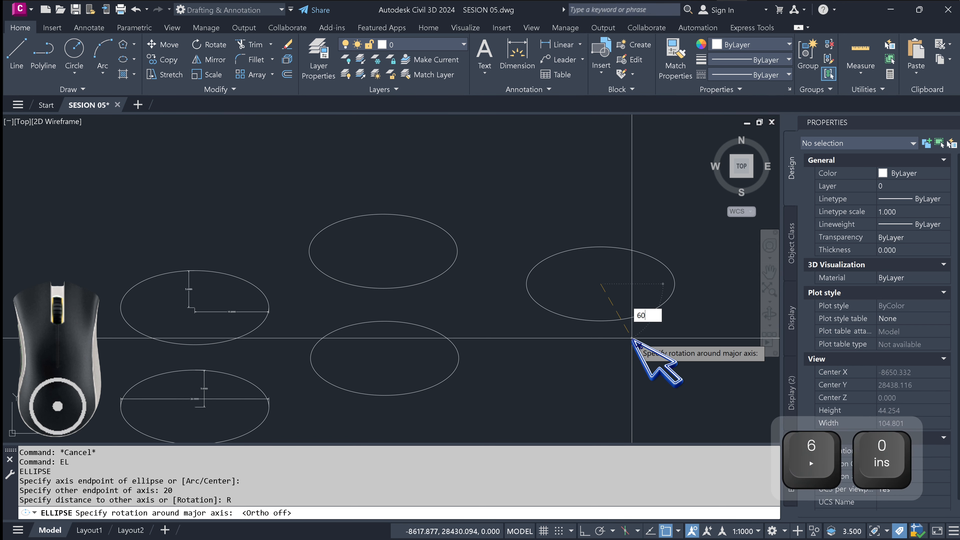
pyautogui.press('capslock')
pyautogui.write('D')
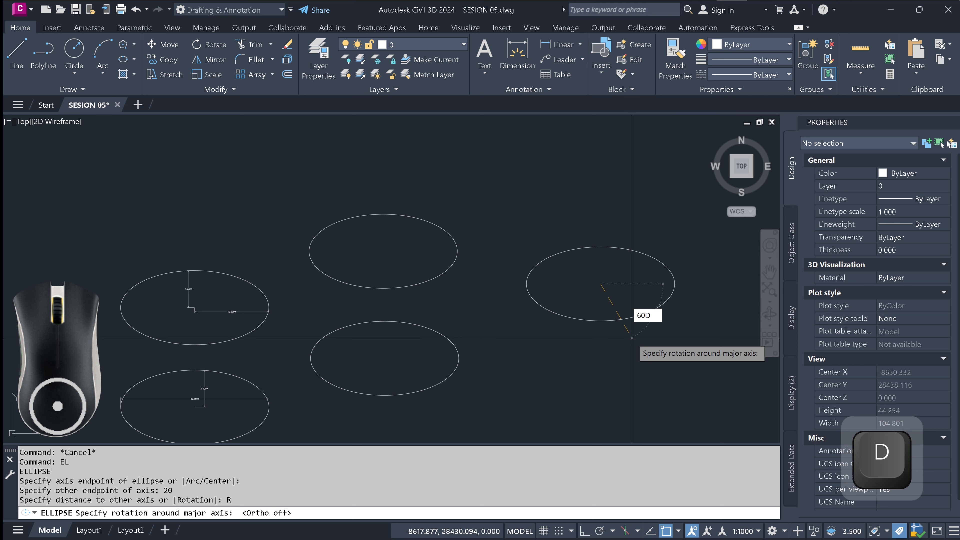
pyautogui.press('BackSpace')
pyautogui.press('capslock')
pyautogui.write("d30'30")
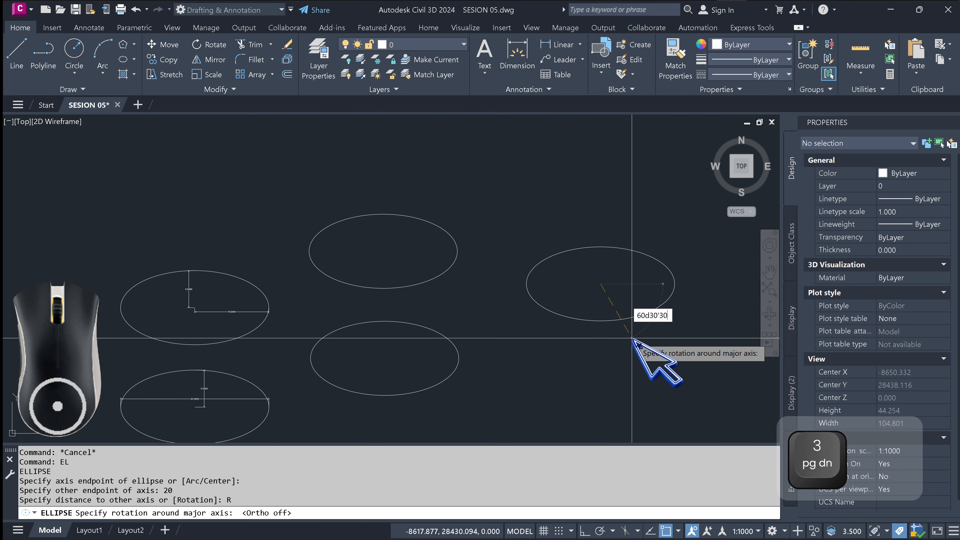
pyautogui.write('"')
pyautogui.press('Return')
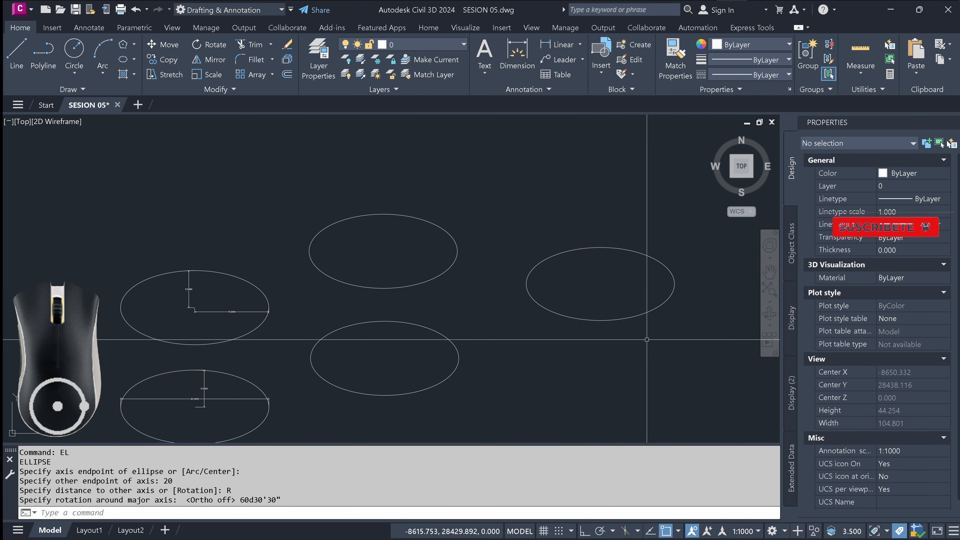
# - Inspect the properties of the lower ellipse in the middle column, leaving nothing selected
pyautogui.moveTo(647, 339); pyautogui.dragTo(585, 349, button='middle')
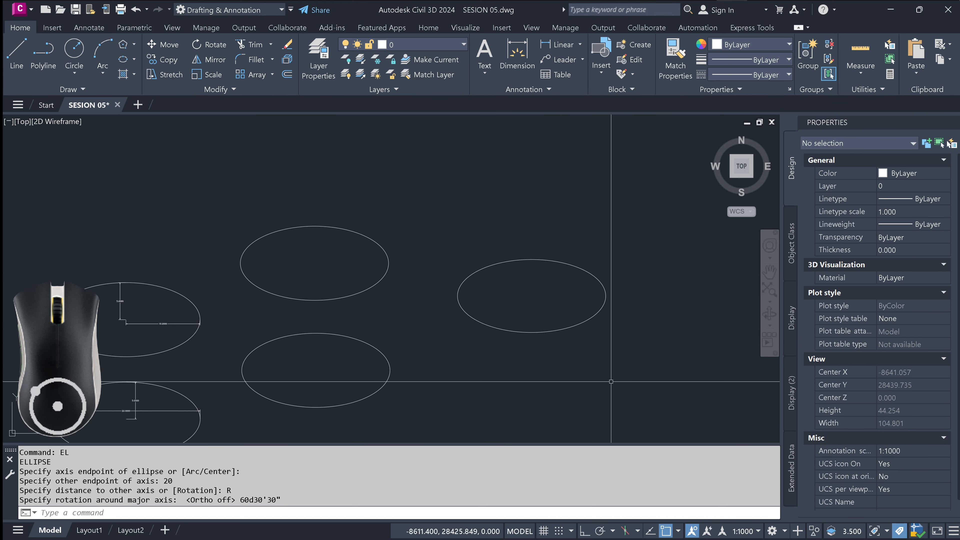
pyautogui.moveTo(439, 323); pyautogui.dragTo(528, 303, button='middle')
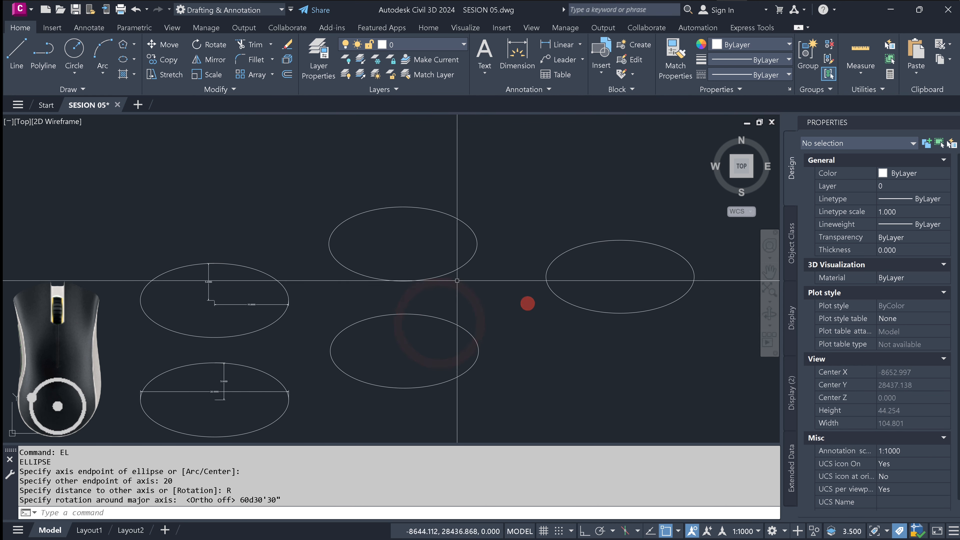
pyautogui.click(518, 362)
pyautogui.click(408, 317)
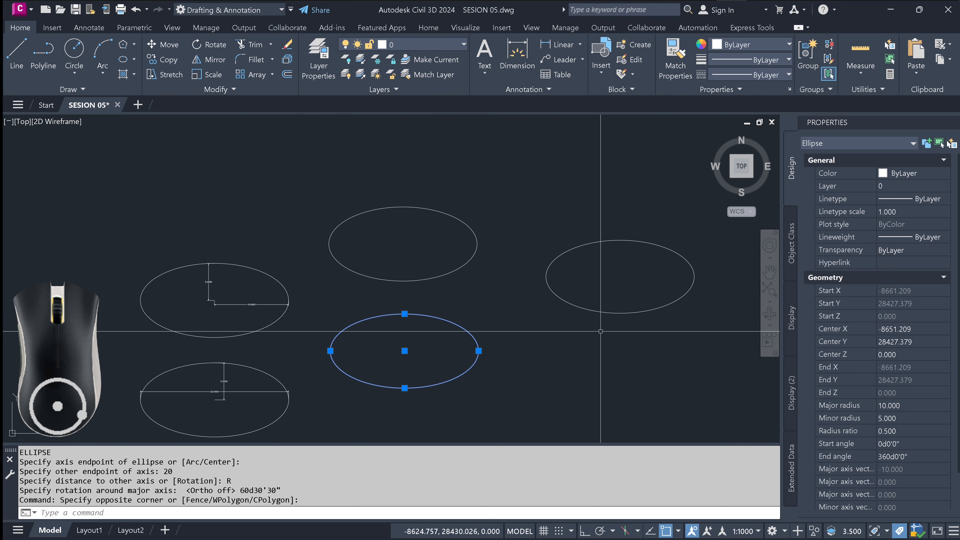
pyautogui.moveTo(573, 322)
pyautogui.mouseDown(button='middle')
pyautogui.moveTo(550, 340)
pyautogui.moveTo(376, 351)
pyautogui.mouseUp(button='middle')
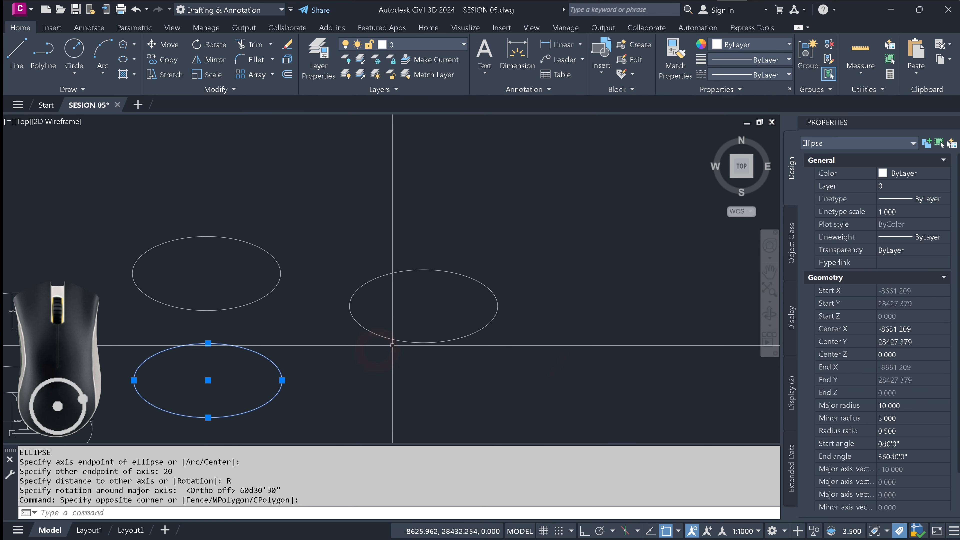
pyautogui.press('Escape')
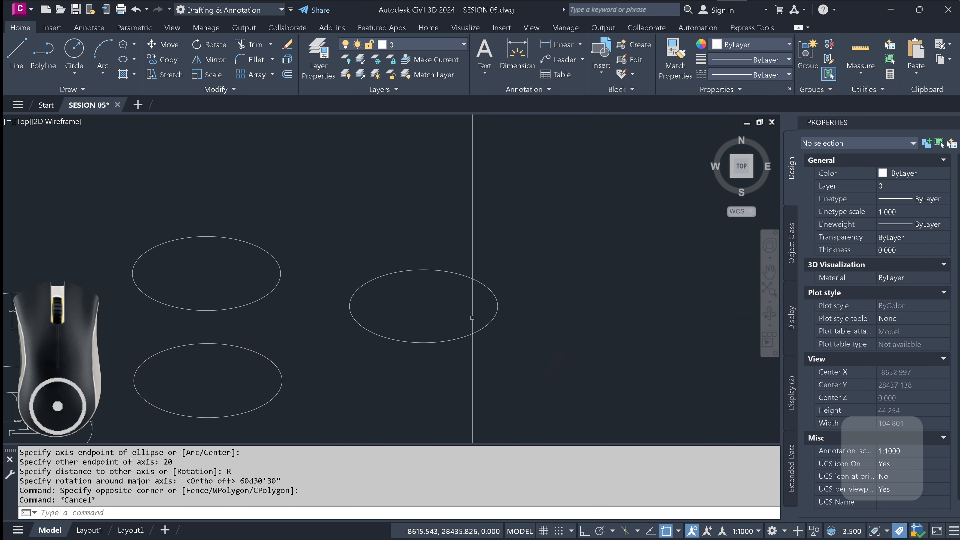
# - Begin an elliptical arc below the rightmost ellipse, with an upward-tilted first axis about 17.4 long and a distance of 5 to the other axis
pyautogui.moveTo(472, 316); pyautogui.dragTo(503, 317, button='middle')
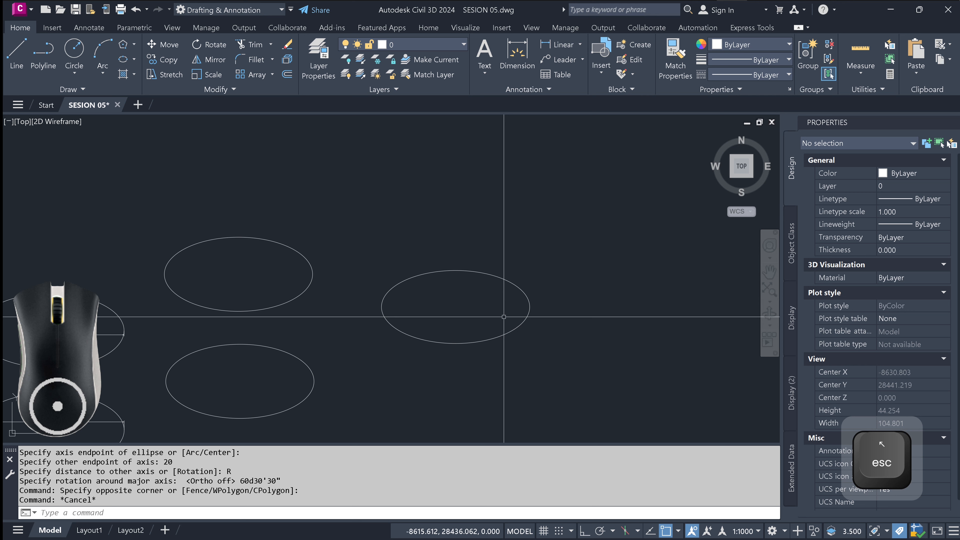
pyautogui.moveTo(504, 317)
pyautogui.mouseDown(button='middle')
pyautogui.moveTo(600, 262)
pyautogui.moveTo(602, 279)
pyautogui.mouseUp(button='middle')
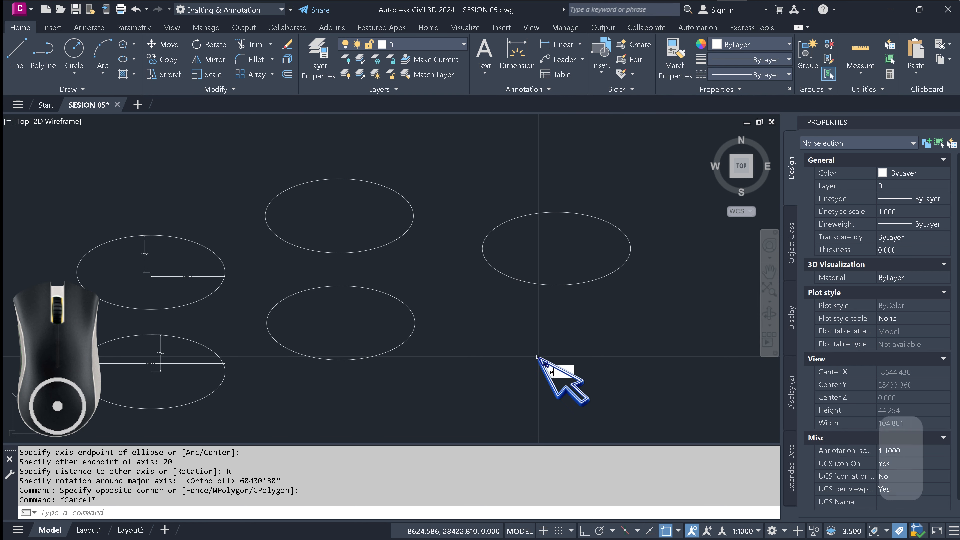
pyautogui.write('EL')
pyautogui.press('space')
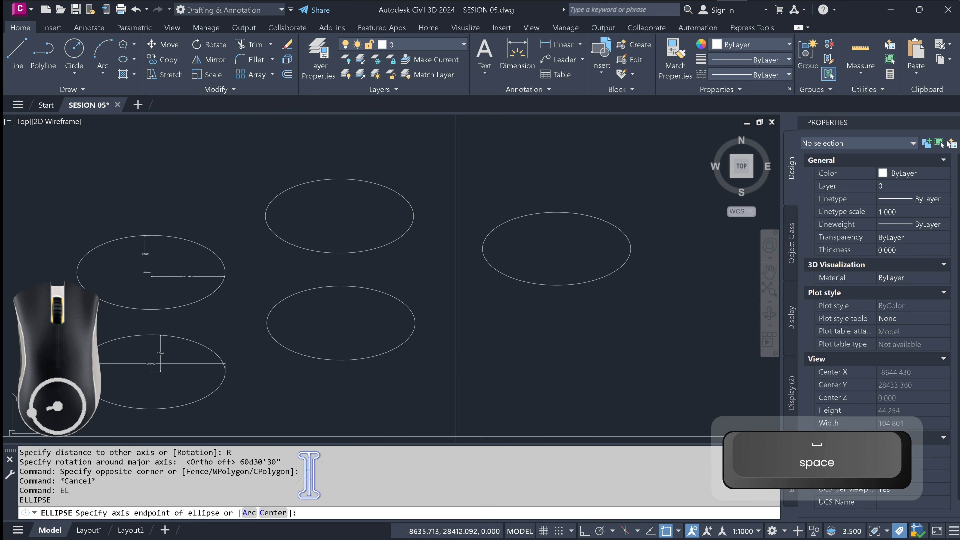
pyautogui.click(250, 514)
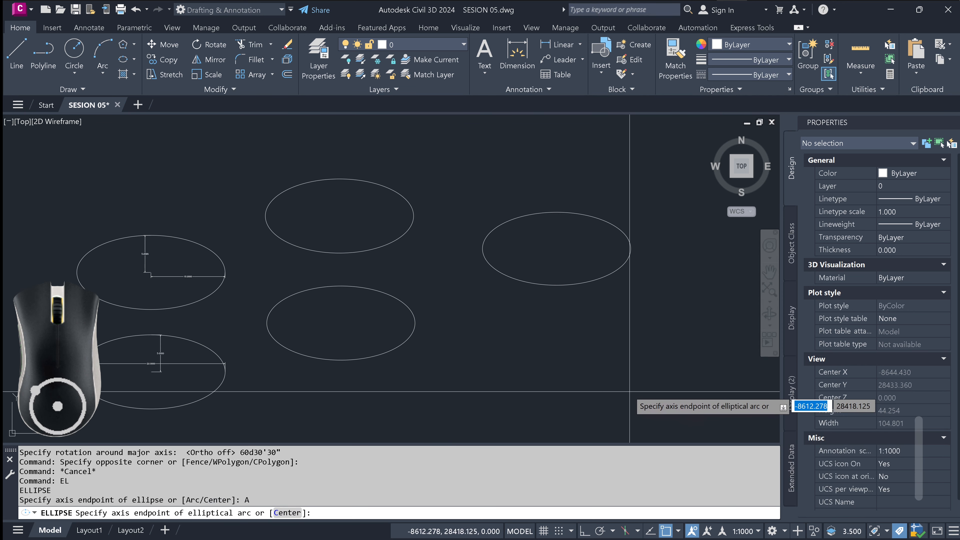
pyautogui.click(545, 390)
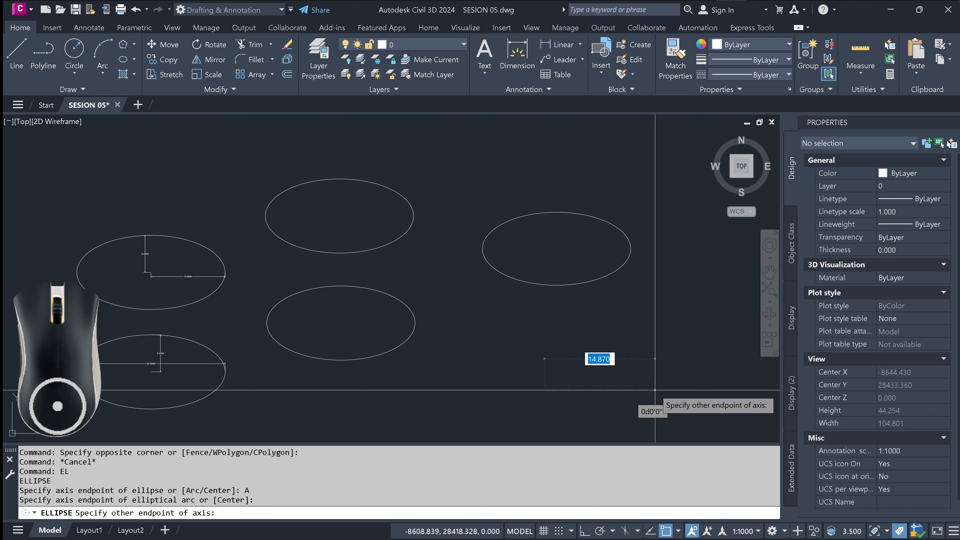
pyautogui.click(666, 347)
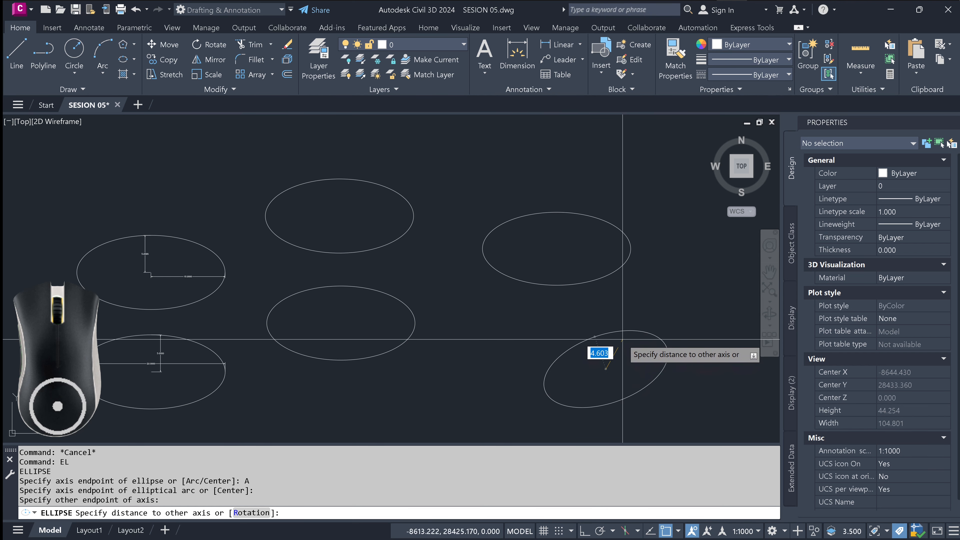
pyautogui.write('5')
pyautogui.press('Return')
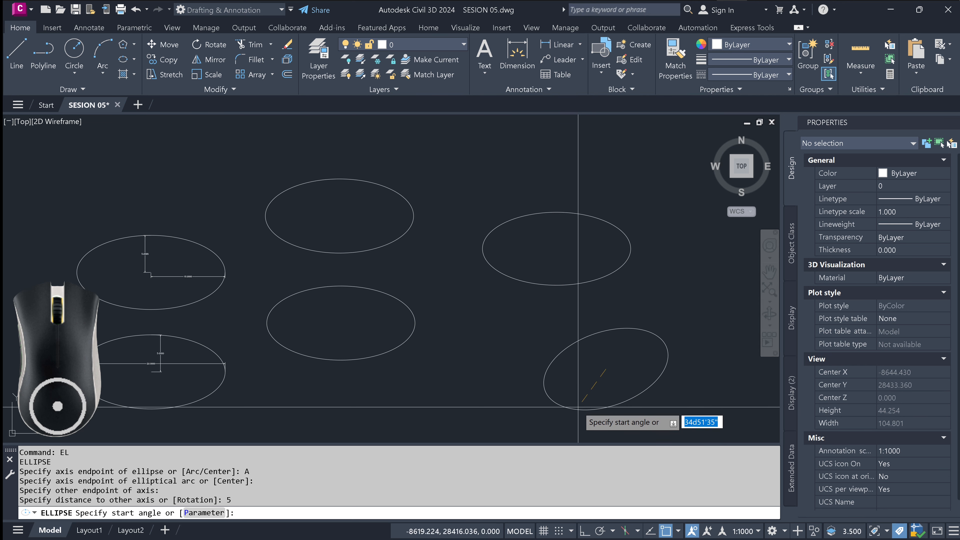
# - Complete the tilted elliptical arc with a start angle of 45 and an end angle of 225
pyautogui.write('45')
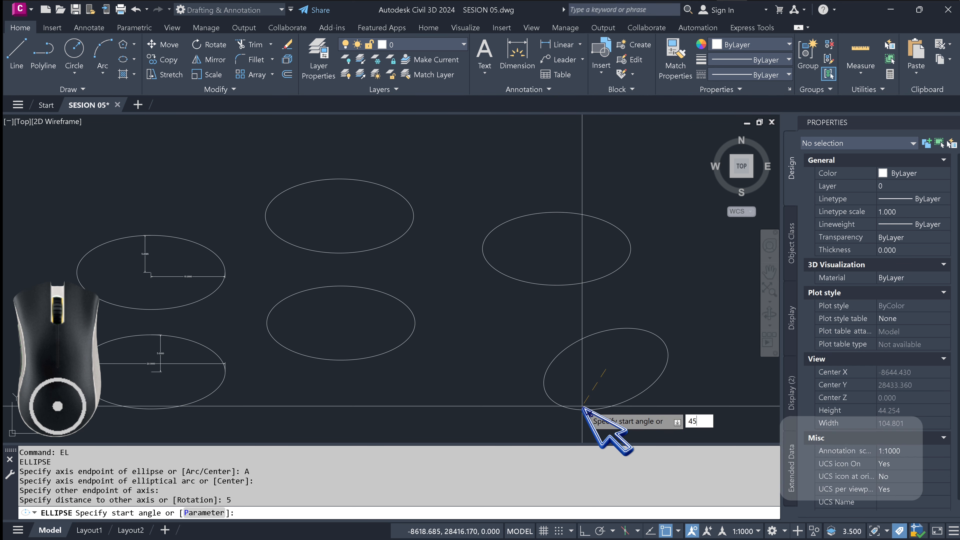
pyautogui.press('Return')
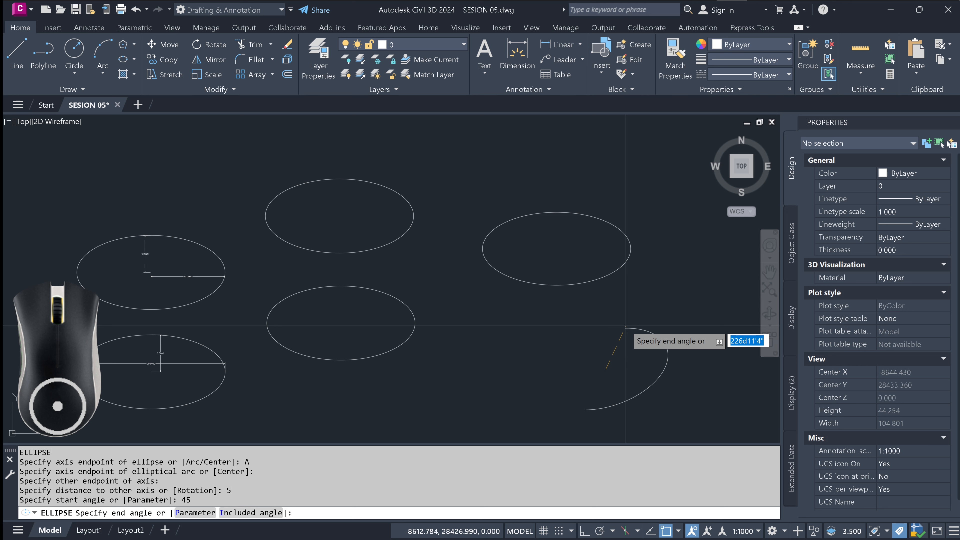
pyautogui.write('225')
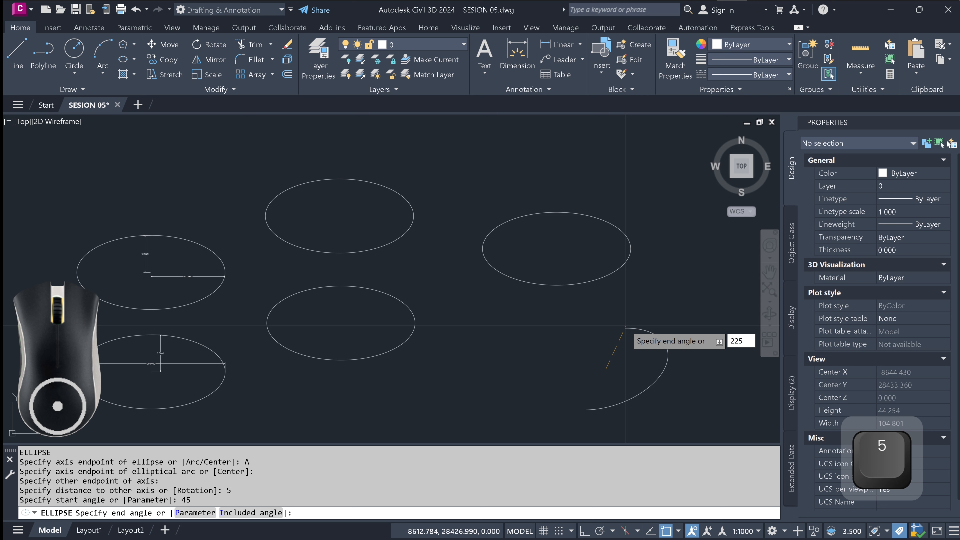
pyautogui.press('Return')
# - Inspect the geometry properties and angles of the tilted elliptical arc, leaving nothing selected
pyautogui.click(665, 397)
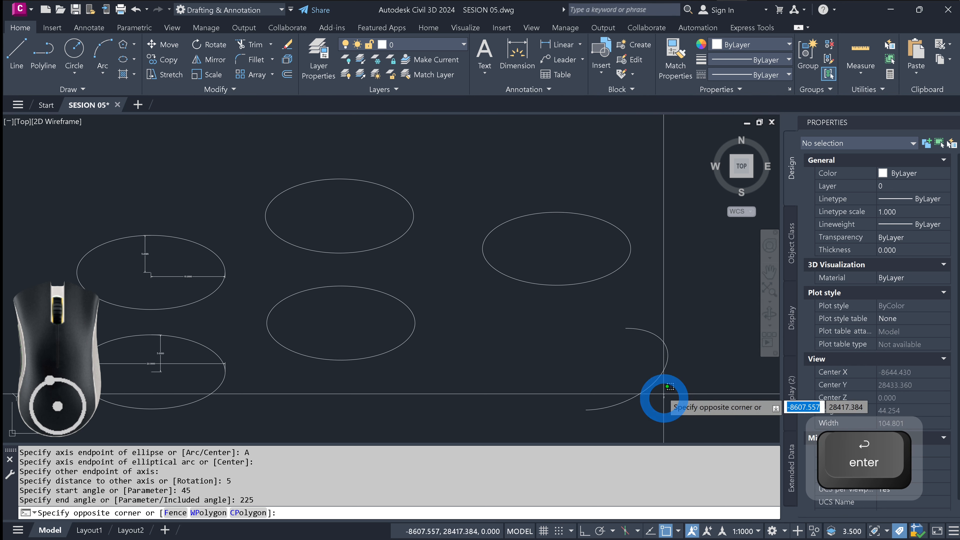
pyautogui.click(644, 339)
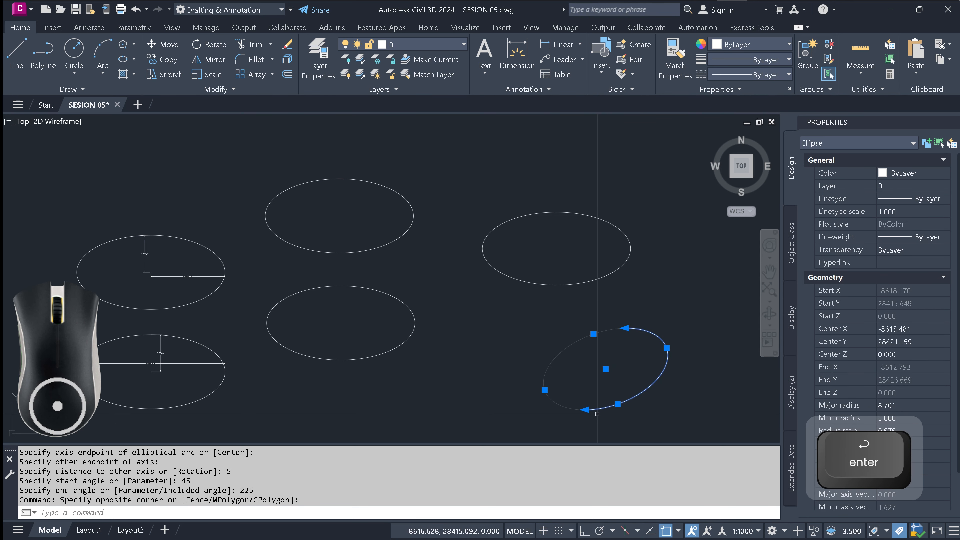
pyautogui.scroll(2, 597, 412)
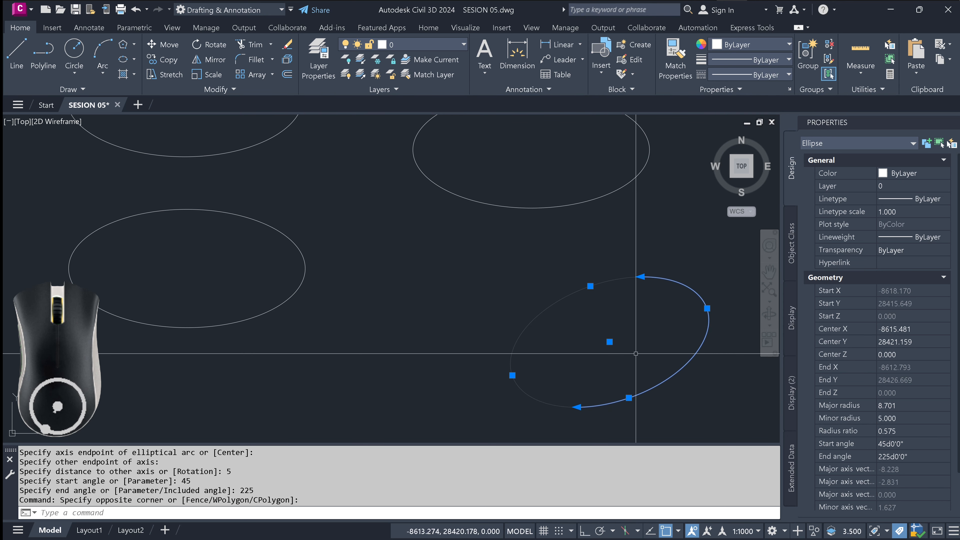
pyautogui.scroll(-3, 605, 343)
pyautogui.scroll(3, 589, 344)
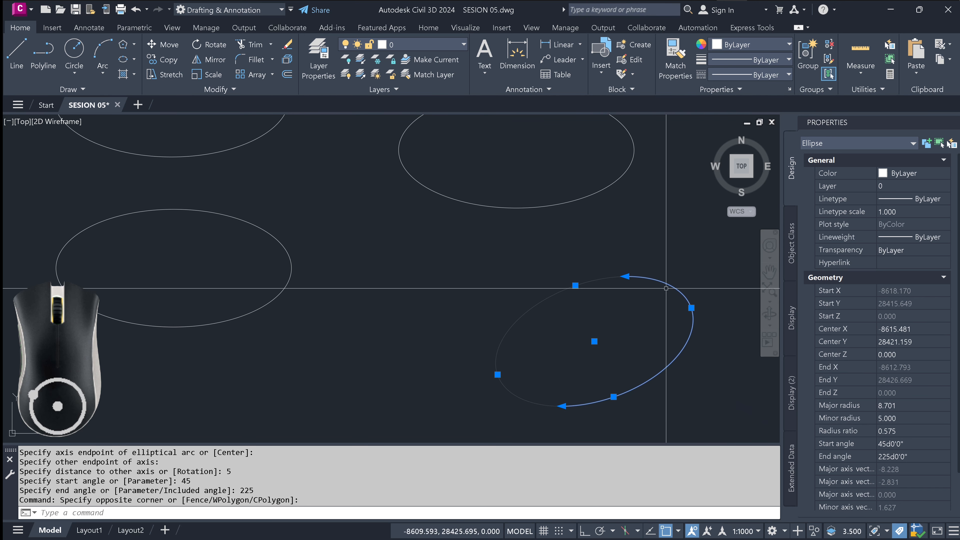
pyautogui.scroll(-5, 687, 320)
pyautogui.scroll(2, 548, 332)
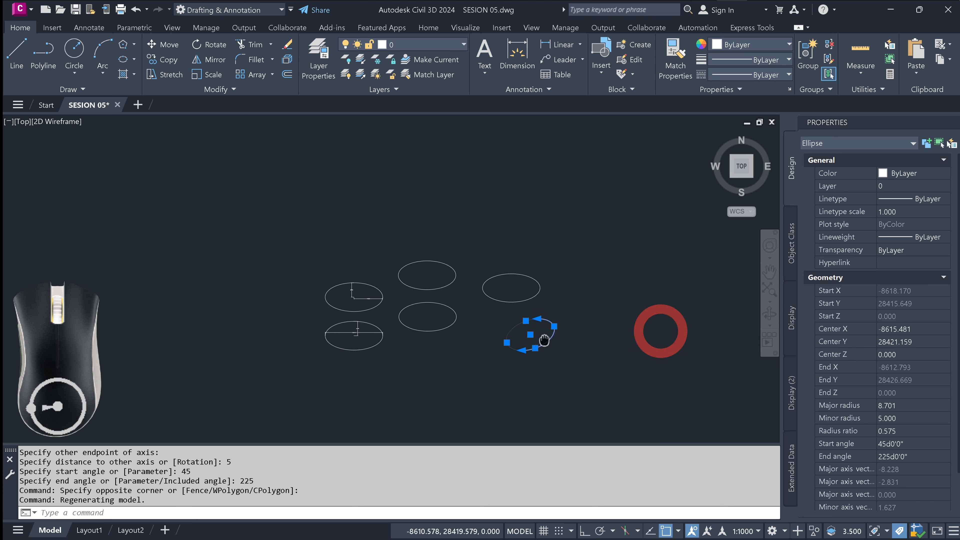
pyautogui.press('Escape')
pyautogui.scroll(2, 562, 316)
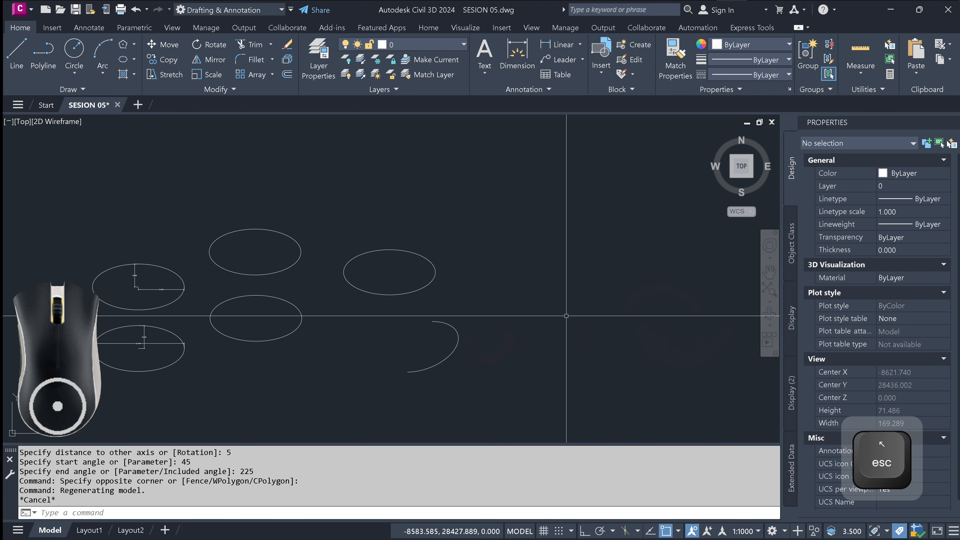
pyautogui.write('l')
pyautogui.press('space')
pyautogui.click(548, 306)
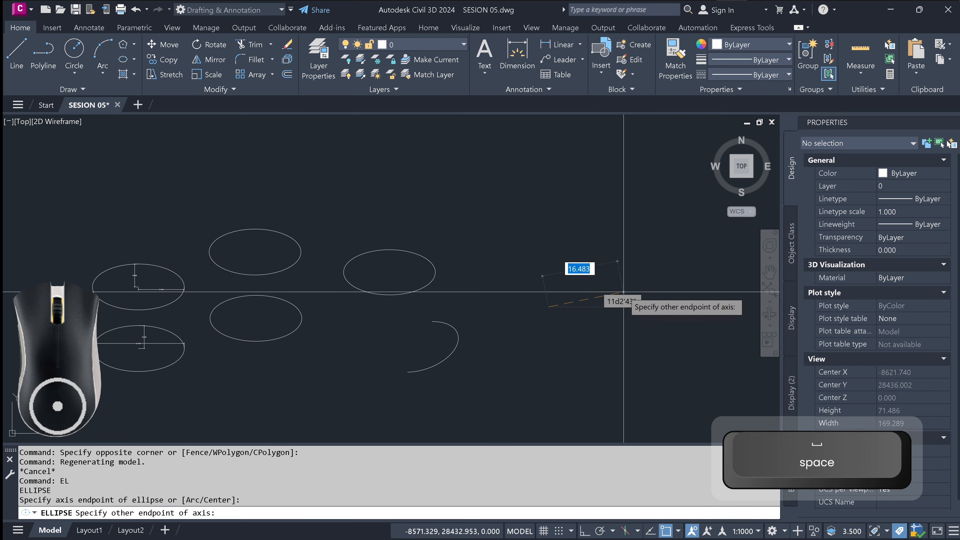
# - Turn Ortho on and begin an elliptical arc right of the existing shapes, with a horizontal axis of 20 and a distance of 5 to the other axis
pyautogui.press('F8')
pyautogui.press('Escape')
pyautogui.write('el')
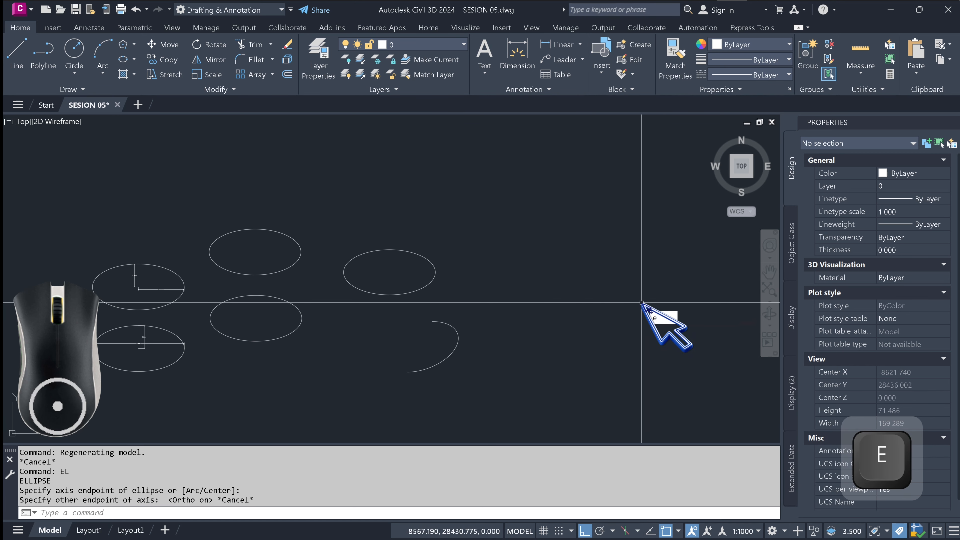
pyautogui.press('space')
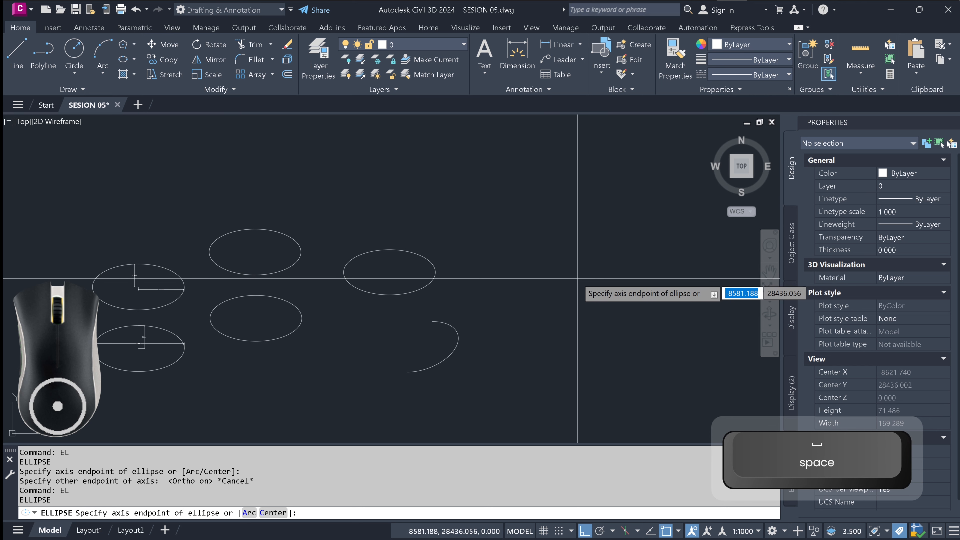
pyautogui.write('a')
pyautogui.press('space')
pyautogui.click(549, 279)
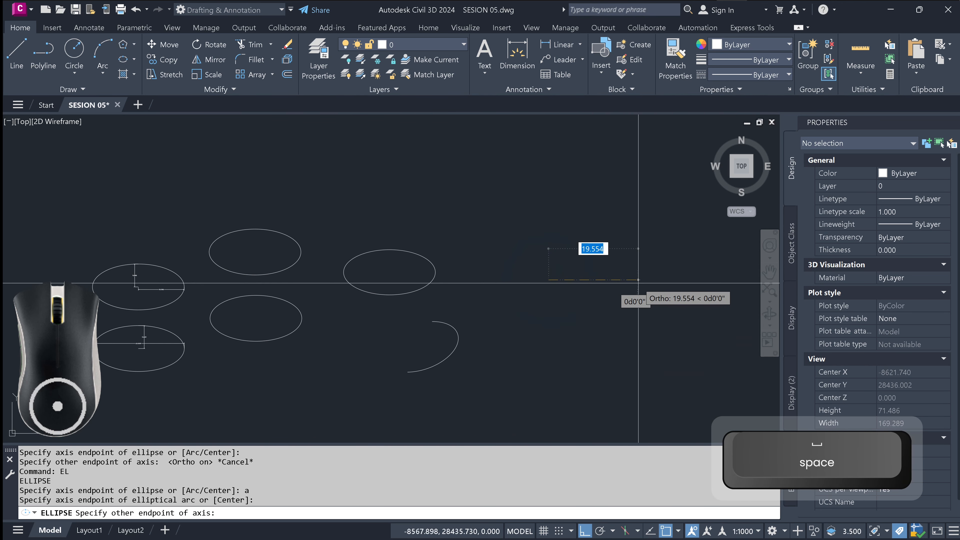
pyautogui.write('20')
pyautogui.press('Return')
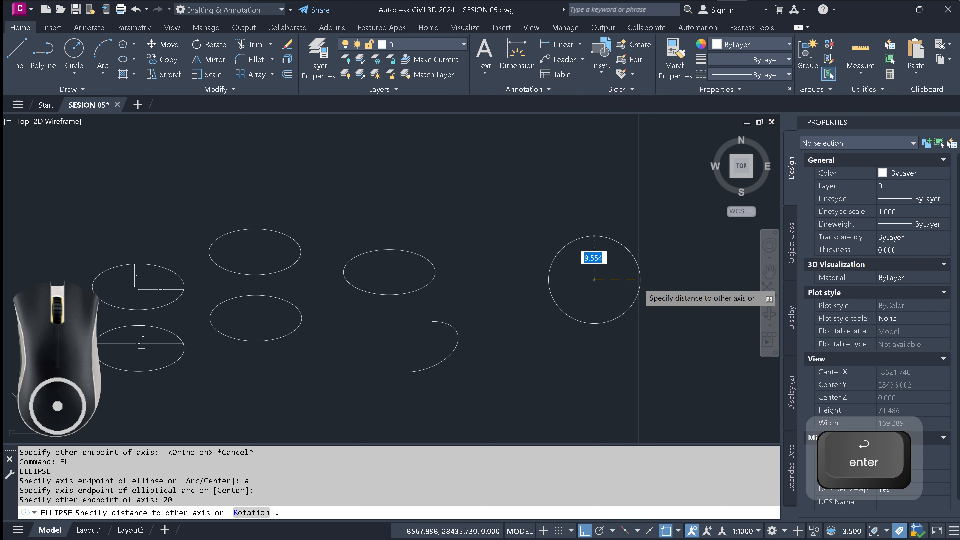
pyautogui.write('5')
pyautogui.press('Return')
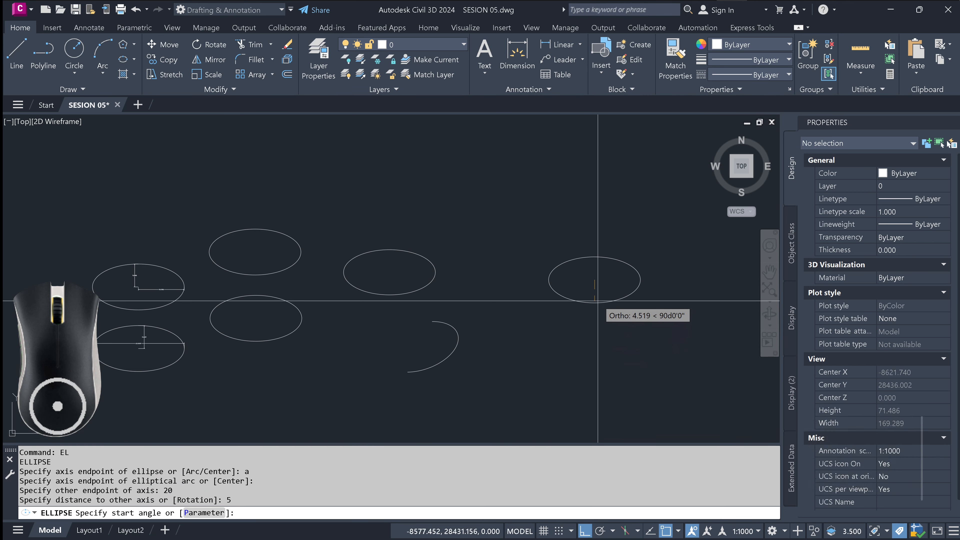
# - Turn Ortho off and complete the elliptical arc with a start angle of 90 and an end angle of 270
pyautogui.press('F8')
pyautogui.scroll(2, 579, 290)
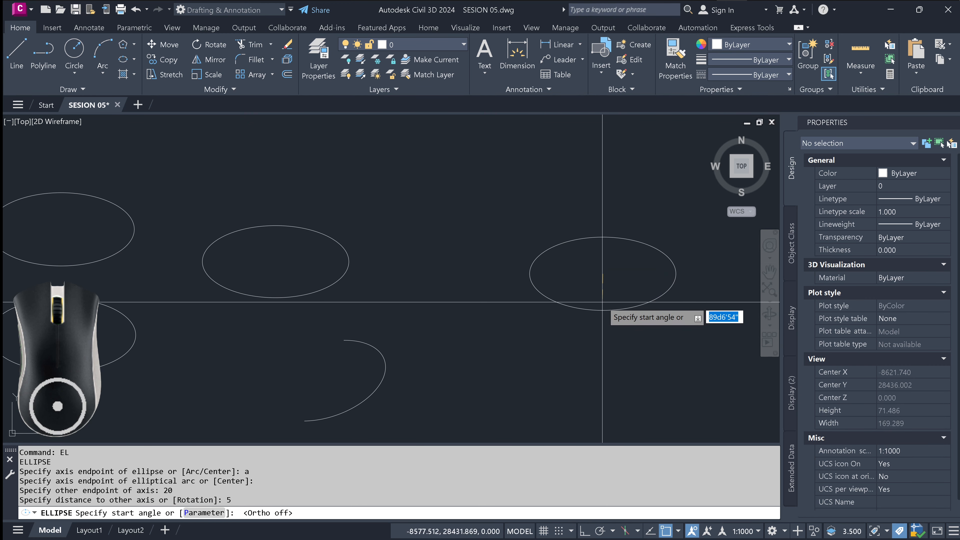
pyautogui.write('90')
pyautogui.press('Return')
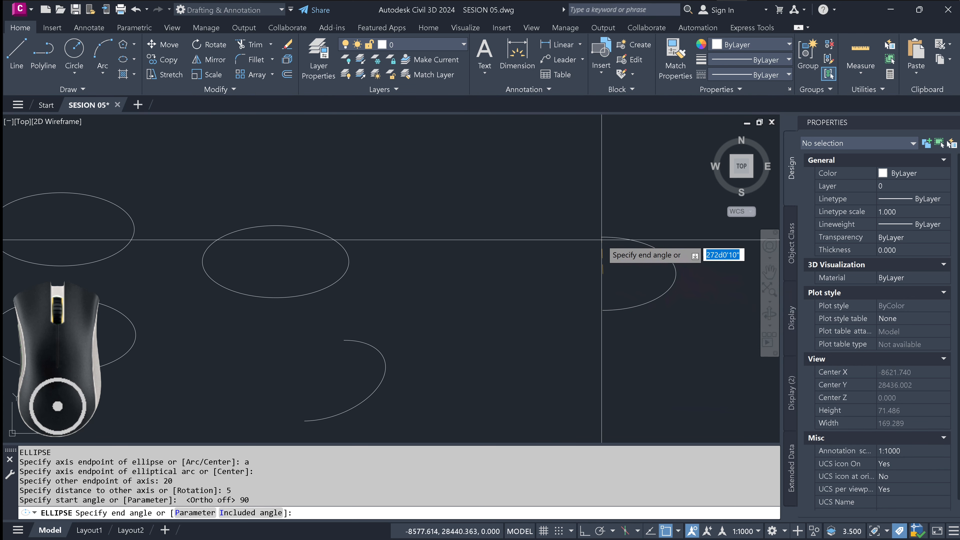
pyautogui.write('270')
pyautogui.press('Return')
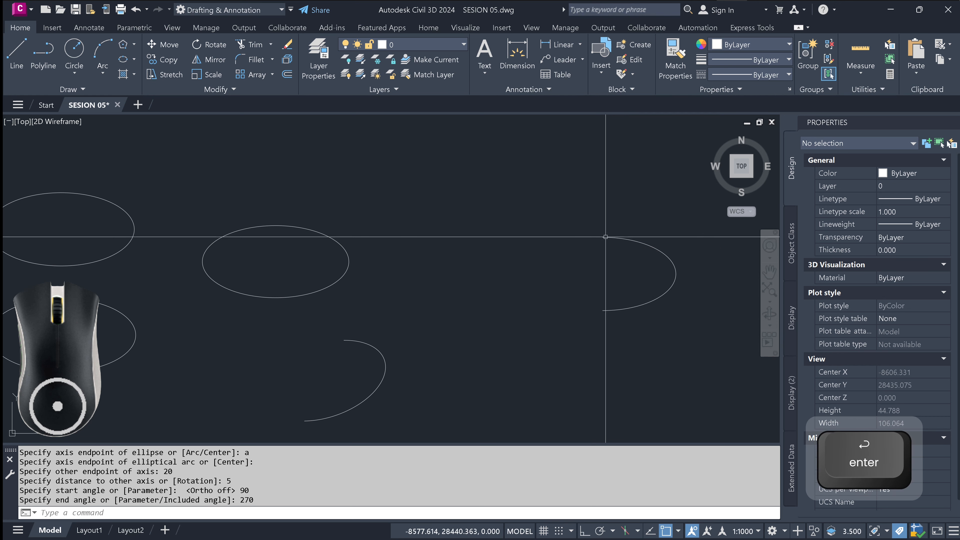
# - Inspect the radii and the start and end angles of the new half-ellipse arc, leaving nothing selected
pyautogui.click(646, 256)
pyautogui.click(636, 223)
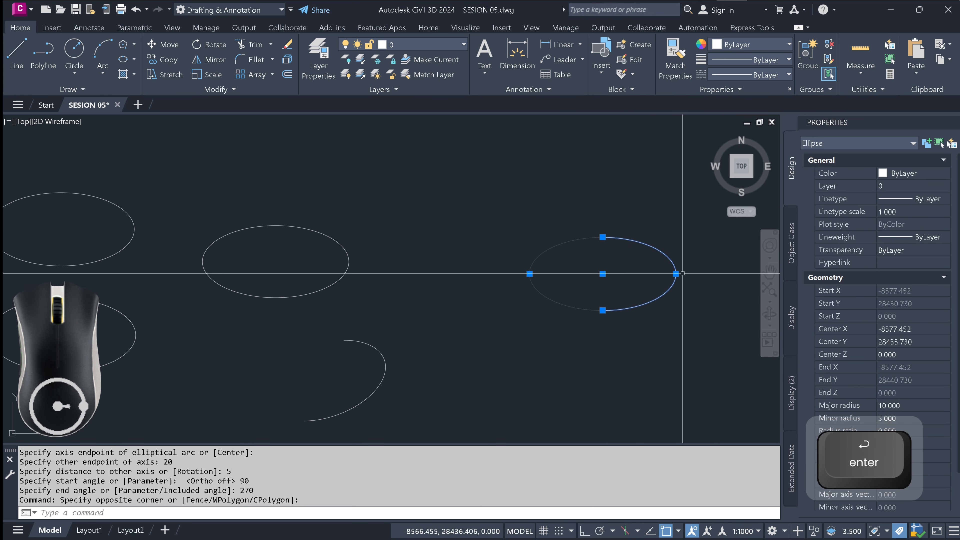
pyautogui.moveTo(598, 281); pyautogui.dragTo(559, 280, button='middle')
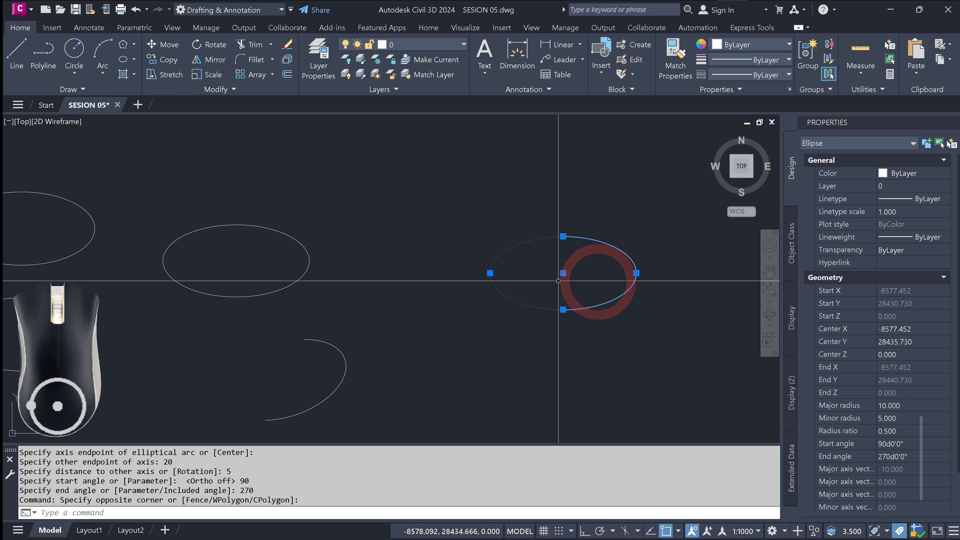
pyautogui.scroll(-4, 558, 280)
pyautogui.scroll(6, 570, 286)
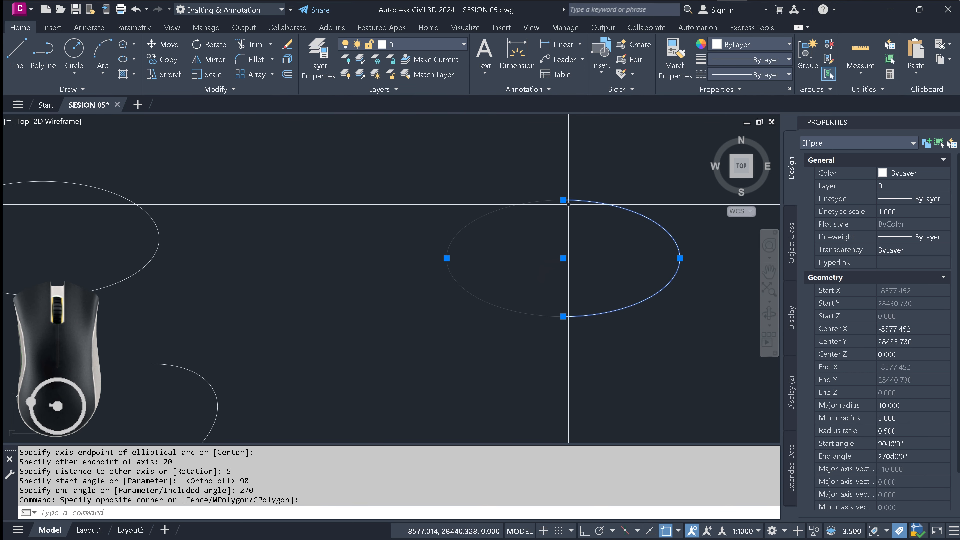
pyautogui.scroll(-2, 569, 242)
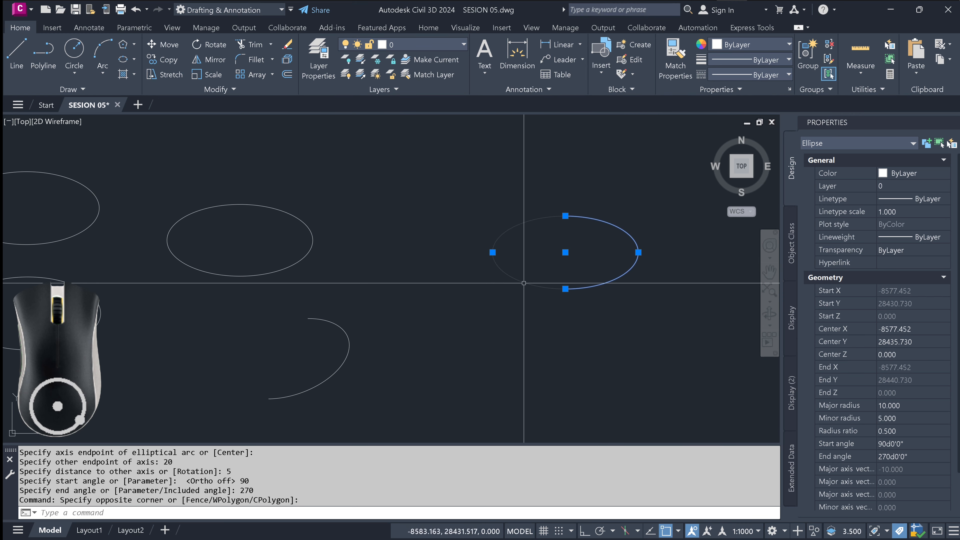
pyautogui.press('Escape')
pyautogui.click(583, 242)
pyautogui.press('Escape')
pyautogui.scroll(-5, 594, 276)
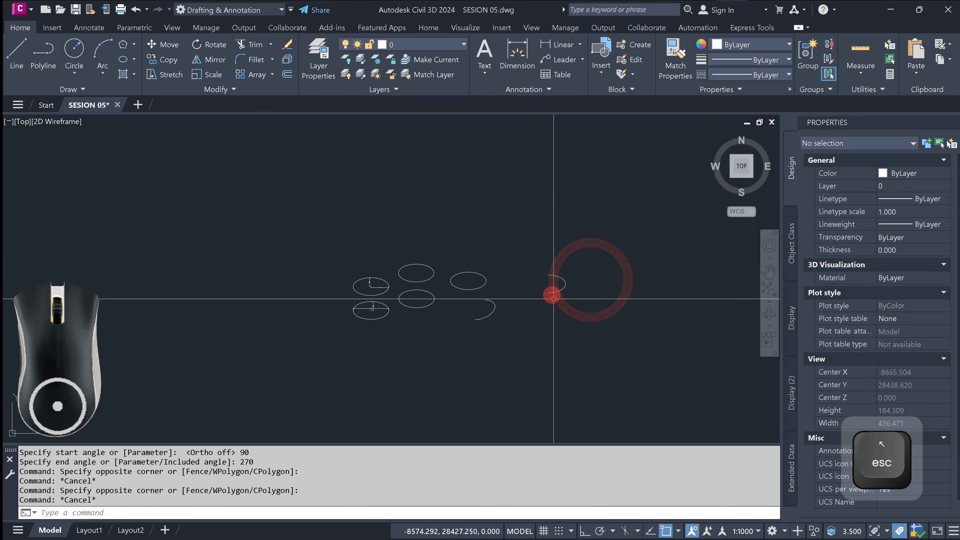
# - Examine the half-ellipse arc's grips and its missing half against the full ellipse outline, leaving nothing selected
pyautogui.click(552, 297)
pyautogui.click(553, 276)
pyautogui.press('Escape')
pyautogui.moveTo(539, 322); pyautogui.dragTo(591, 305, button='middle')
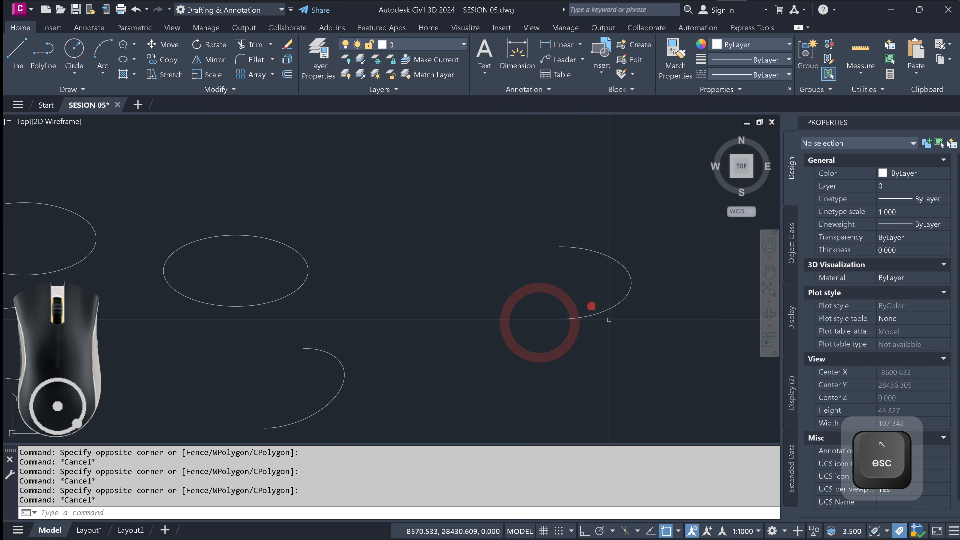
pyautogui.click(612, 329)
pyautogui.click(604, 303)
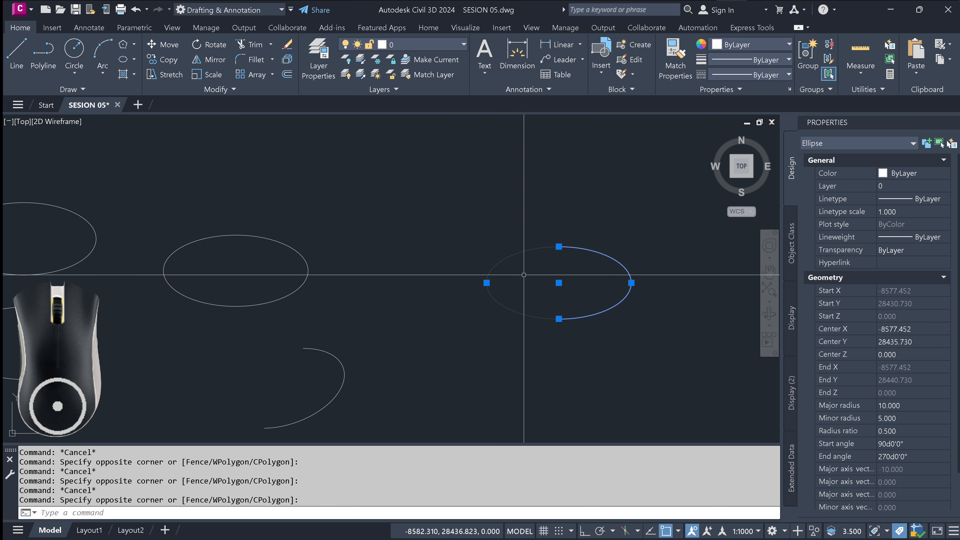
pyautogui.press('Escape')
pyautogui.click(612, 276)
pyautogui.click(588, 209)
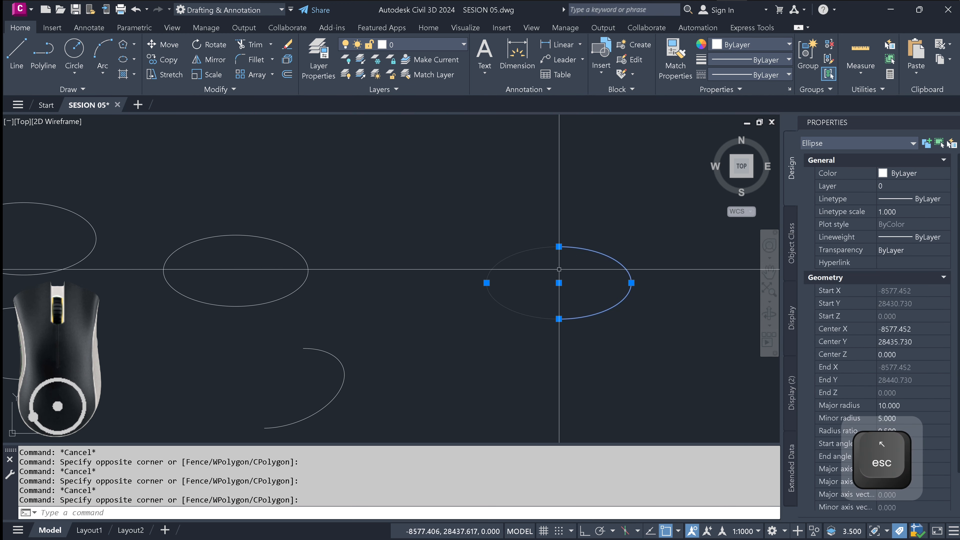
pyautogui.press('Escape')
pyautogui.scroll(-4, 545, 304)
pyautogui.moveTo(548, 305); pyautogui.dragTo(598, 299, button='middle')
pyautogui.scroll(2, 618, 286)
pyautogui.click(608, 313)
pyautogui.click(608, 281)
pyautogui.press('Escape')
pyautogui.click(627, 301)
pyautogui.click(613, 283)
pyautogui.press('Escape')
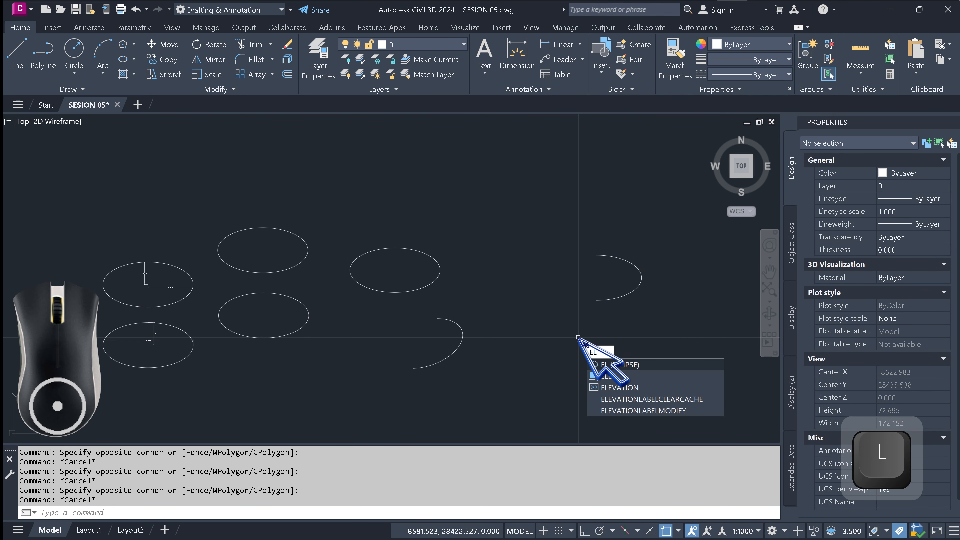
# - Turn Ortho on and begin an elliptical arc below the half-ellipse, with a horizontal axis of 20 and a distance of 5 to the other axis
pyautogui.press('Return')
pyautogui.write('a')
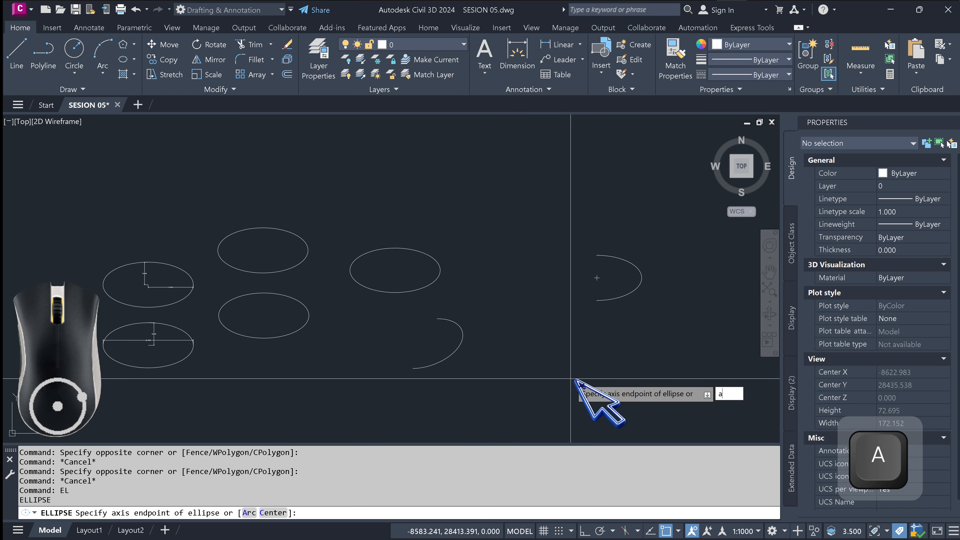
pyautogui.press('space')
pyautogui.click(559, 381)
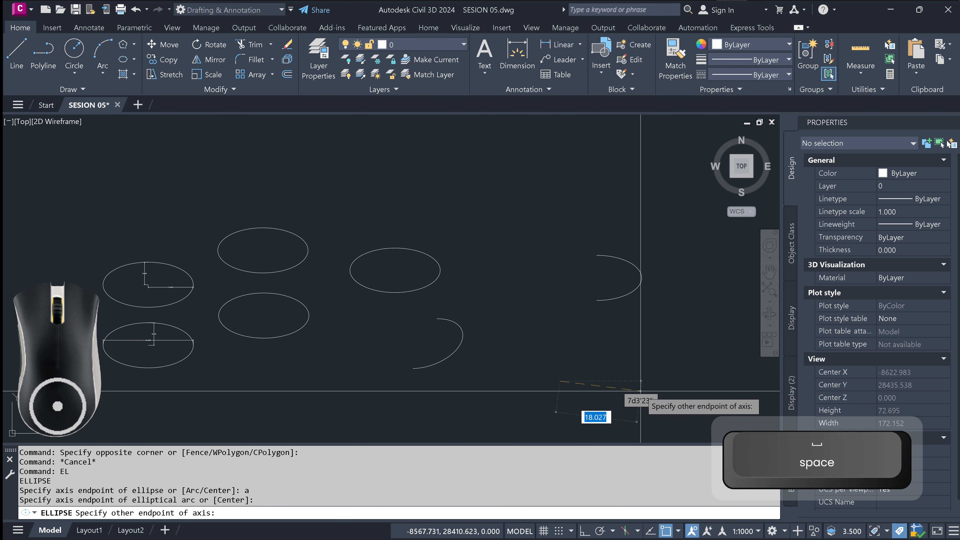
pyautogui.press('F8')
pyautogui.write('20')
pyautogui.press('Return')
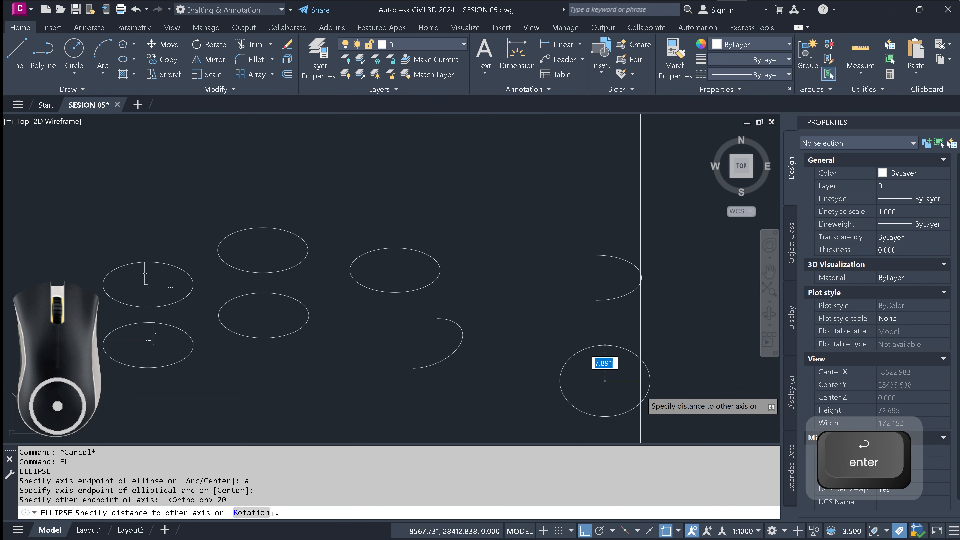
pyautogui.write('5')
pyautogui.press('Return')
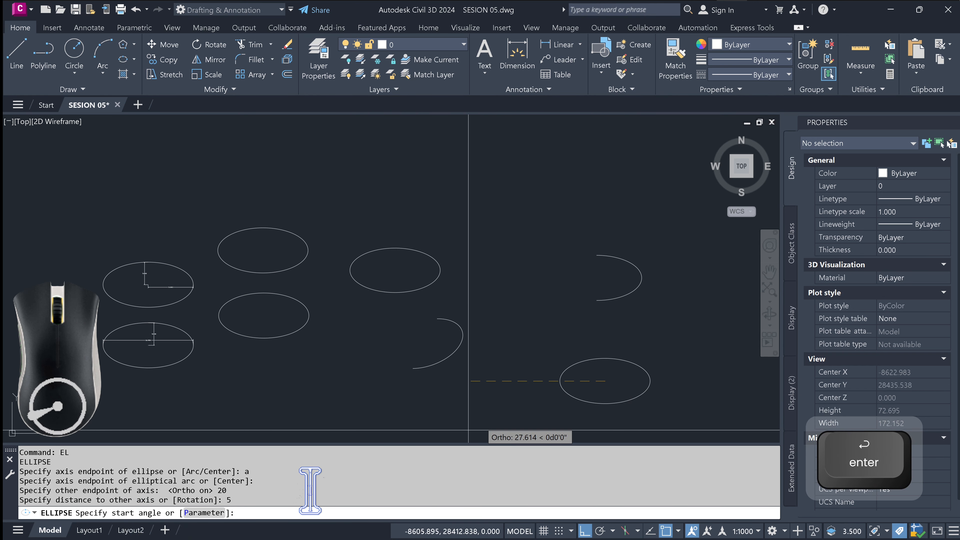
# - Complete the elliptical arc using the Parameter option, with Ortho off, the start parameter picked at the ellipse's lower left and an end parameter of 225
pyautogui.click(204, 513)
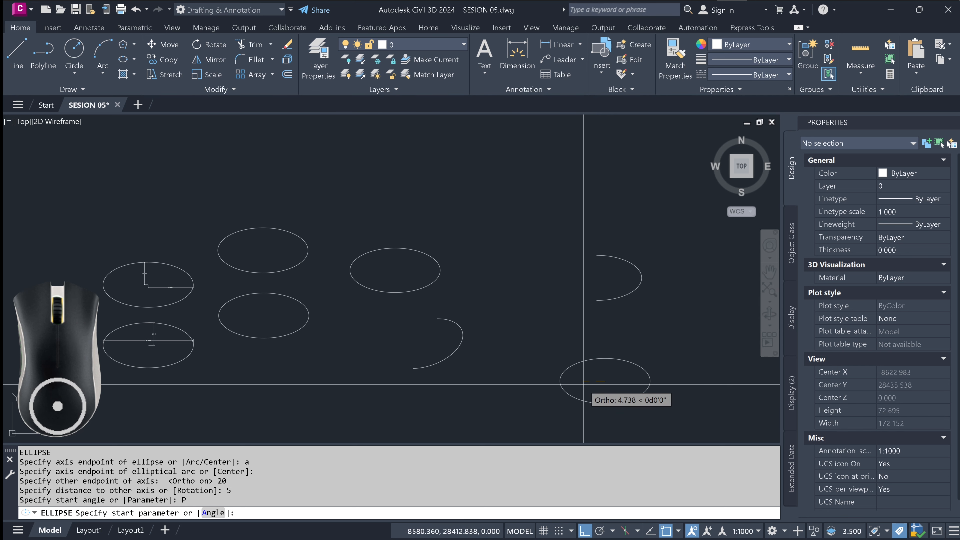
pyautogui.press('F8')
pyautogui.scroll(4, 588, 392)
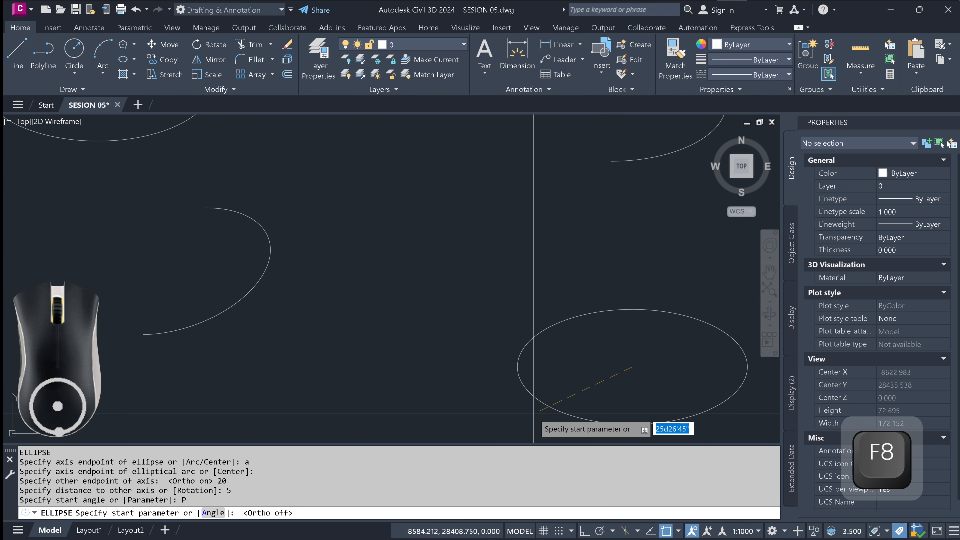
pyautogui.click(544, 405)
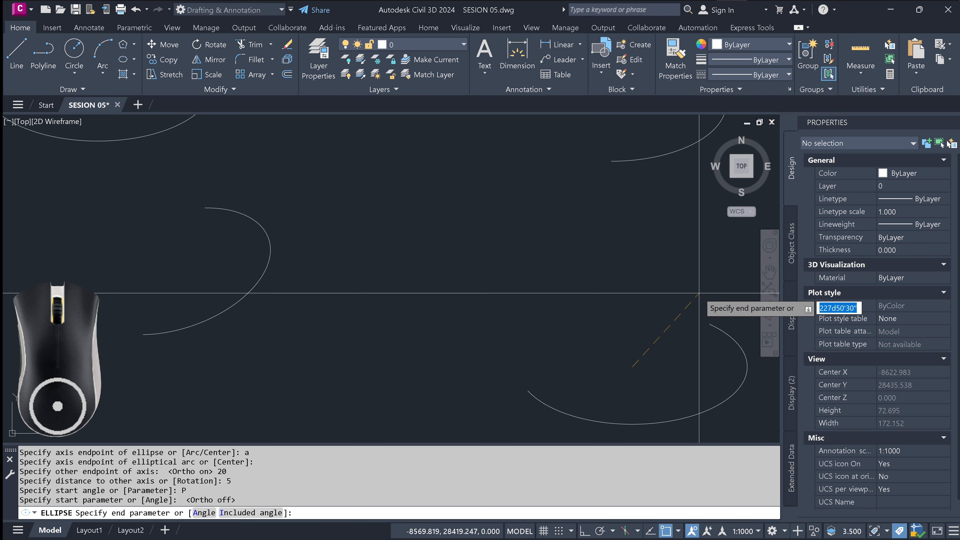
pyautogui.write('225')
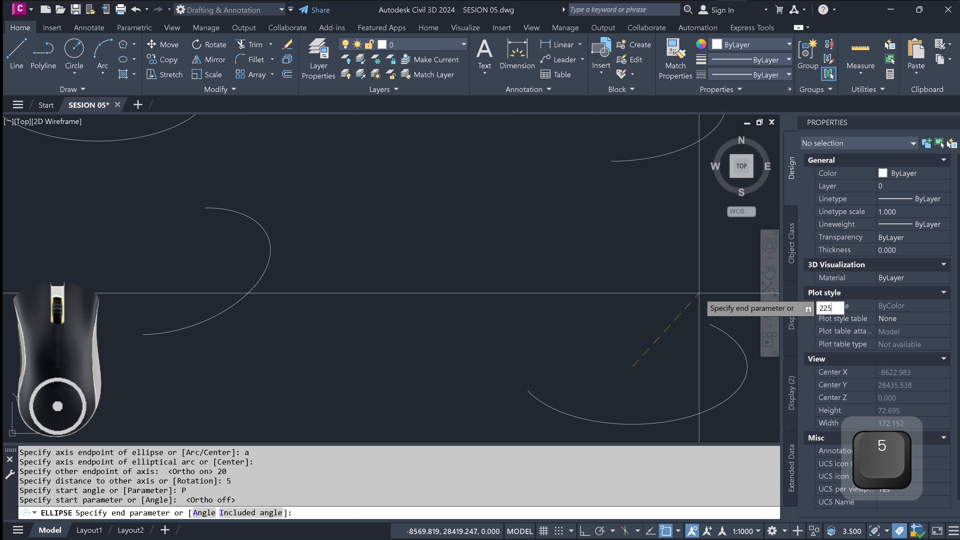
pyautogui.press('Return')
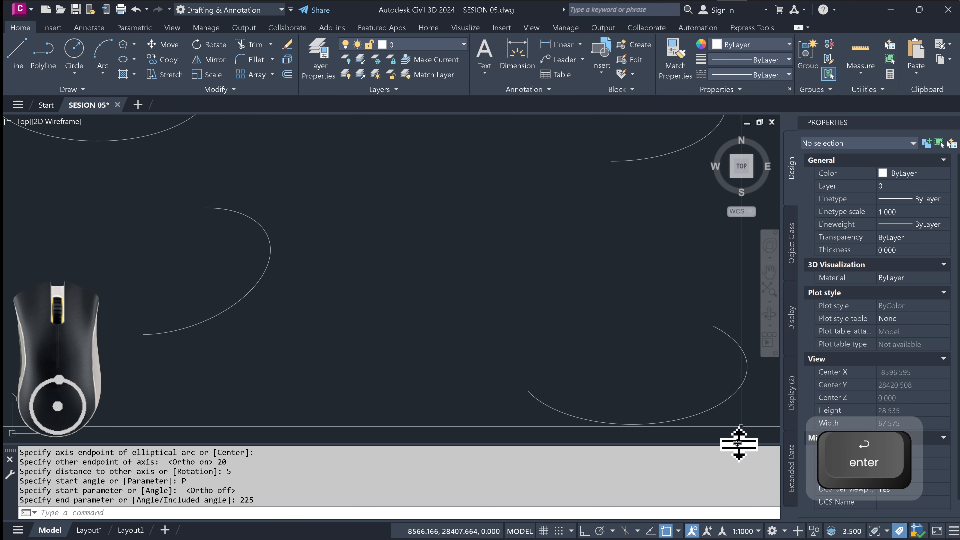
# - Inspect the radii and the start and end angles of the parameter-defined arc, leaving nothing selected
pyautogui.click(739, 429)
pyautogui.click(583, 374)
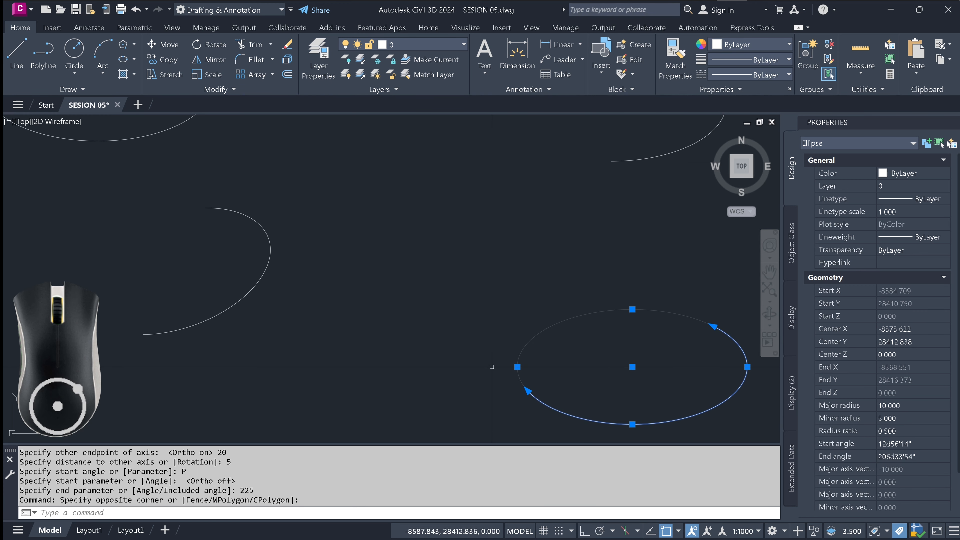
pyautogui.scroll(-5, 529, 345)
pyautogui.scroll(4, 537, 344)
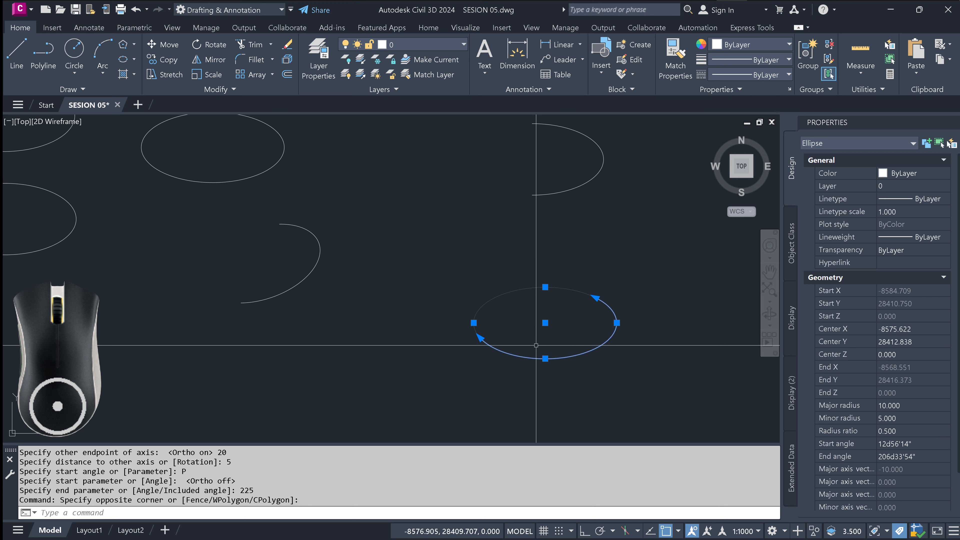
pyautogui.press('Escape')
pyautogui.press('Escape')
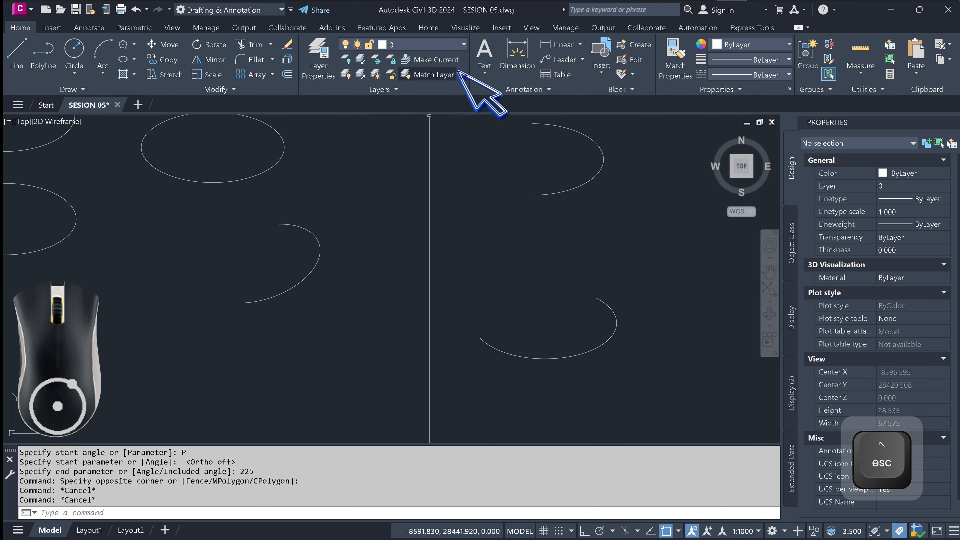
pyautogui.scroll(-4, 368, 220)
pyautogui.scroll(2, 521, 256)
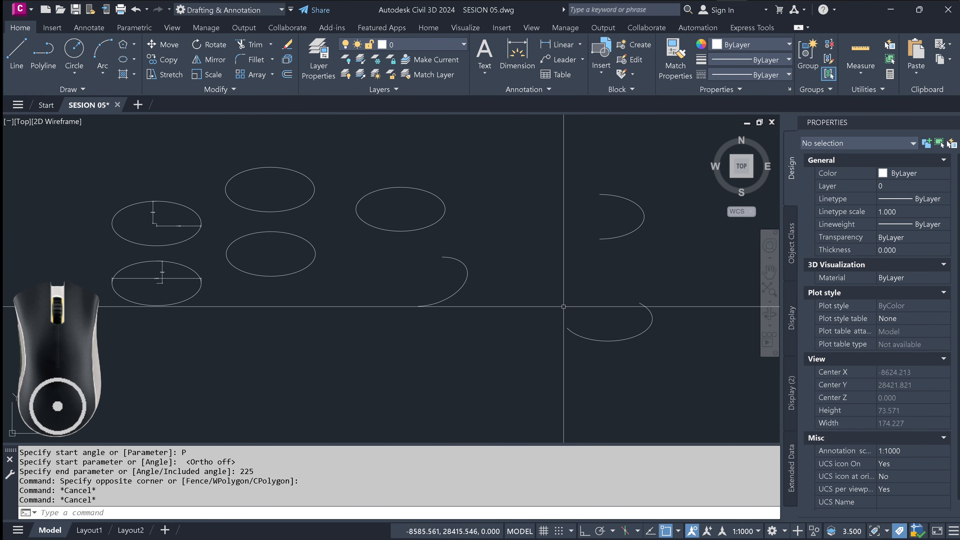
# - Switch to the Word document TABLA DE COMANDOS, add a table row below Zoom and enter Elipse as its first entry
pyautogui.press('super+Tab')
pyautogui.click(423, 160)
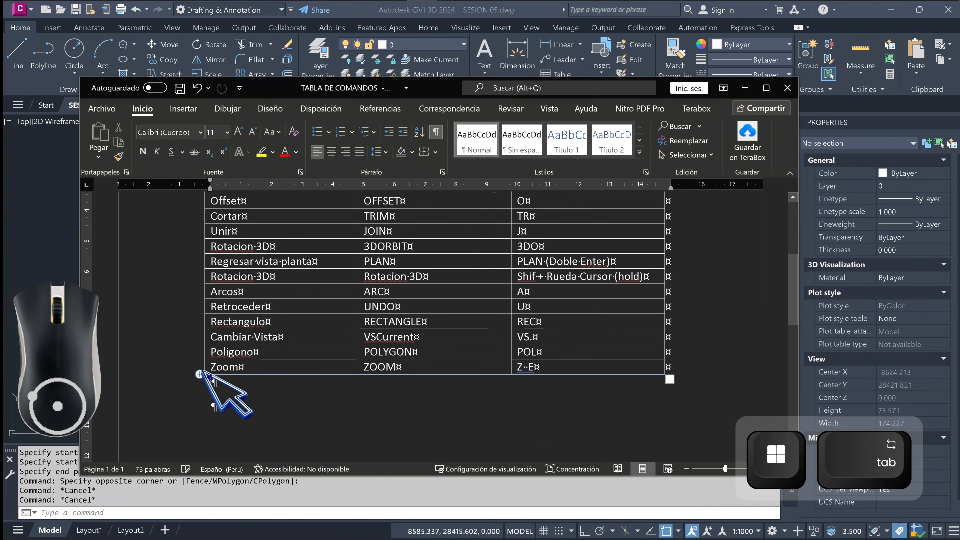
pyautogui.click(199, 375)
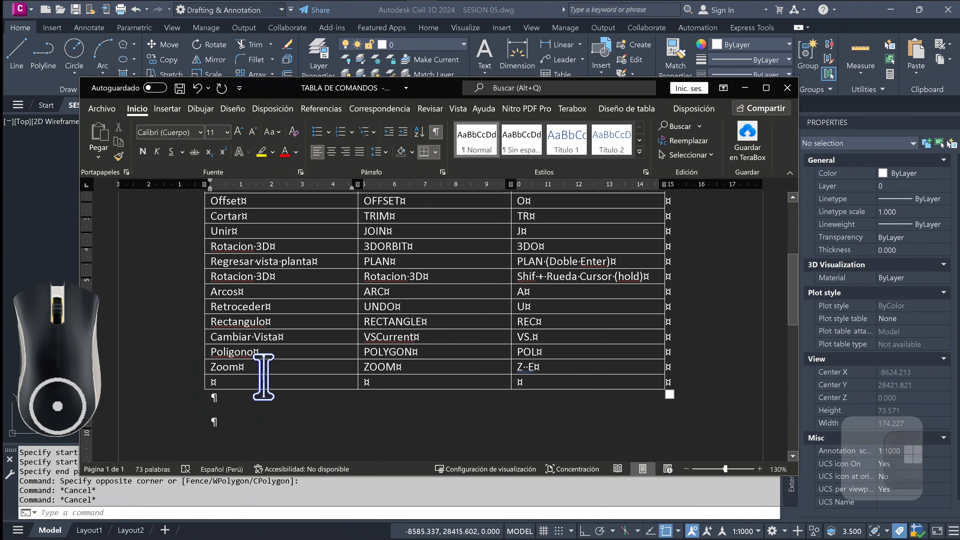
pyautogui.scroll(2, 262, 374)
pyautogui.scroll(-2, 276, 385)
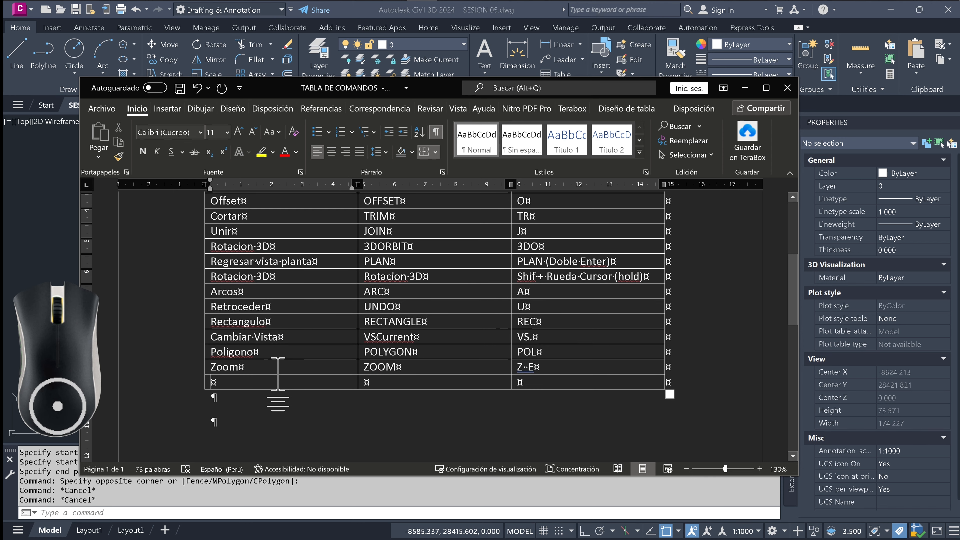
pyautogui.write('Elipse')
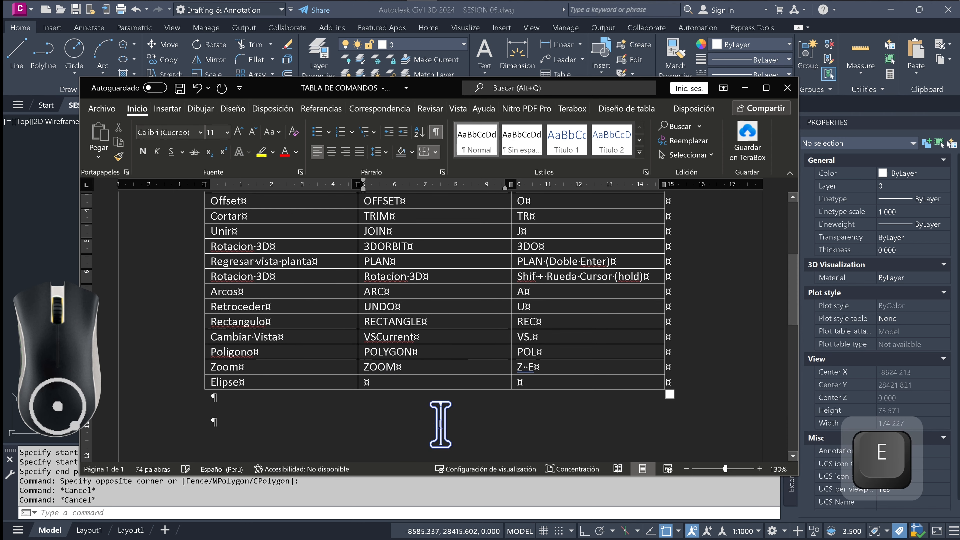
# - Check the command's spelling in Civil 3D and complete the Elipse row in Word with ELLIPSE and the alias EL
pyautogui.click(72, 411)
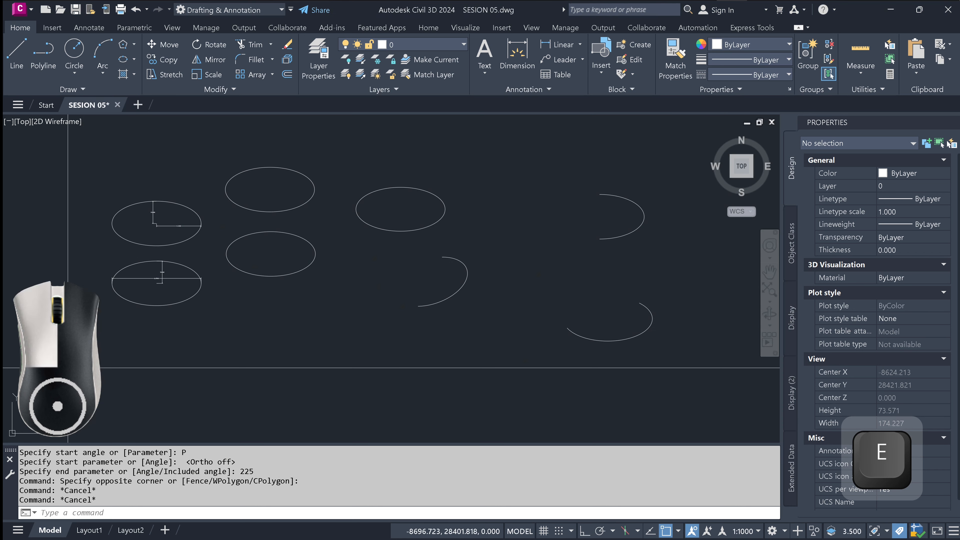
pyautogui.write('ell')
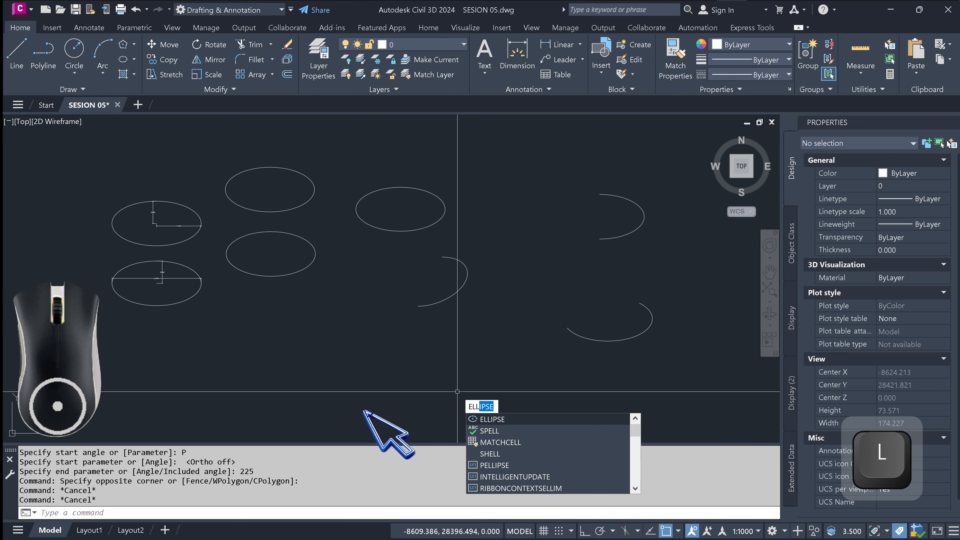
pyautogui.press('super+Tab')
pyautogui.click(406, 195)
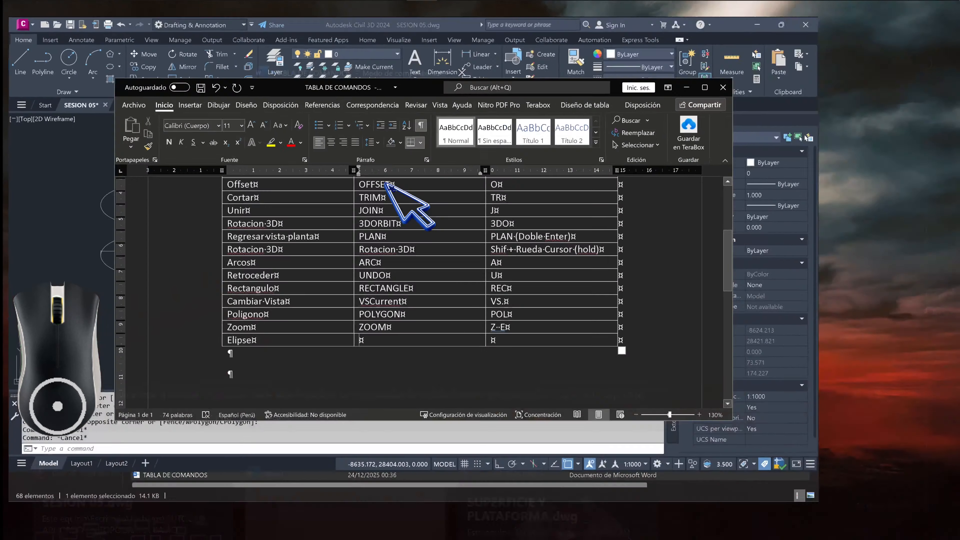
pyautogui.write('ELLIPSE')
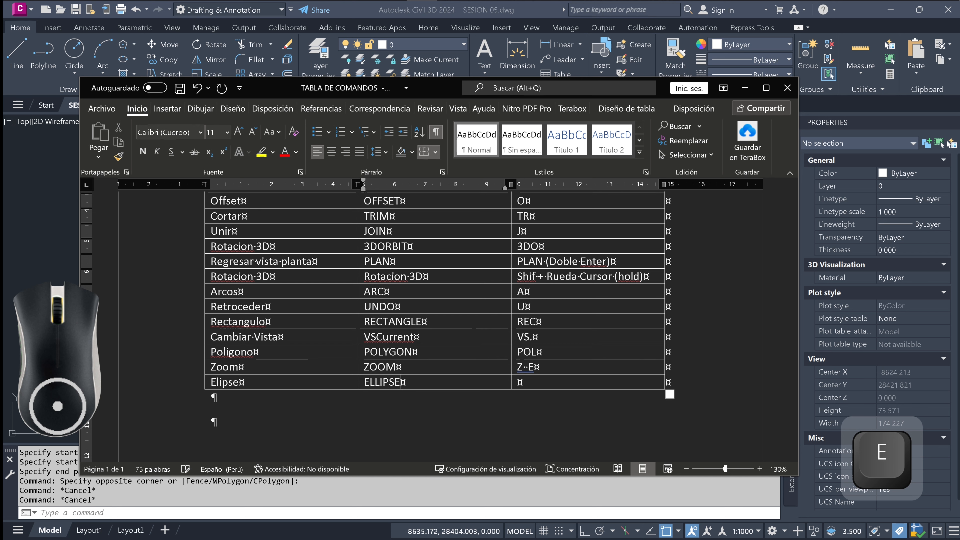
pyautogui.click(539, 390)
pyautogui.press('capslock')
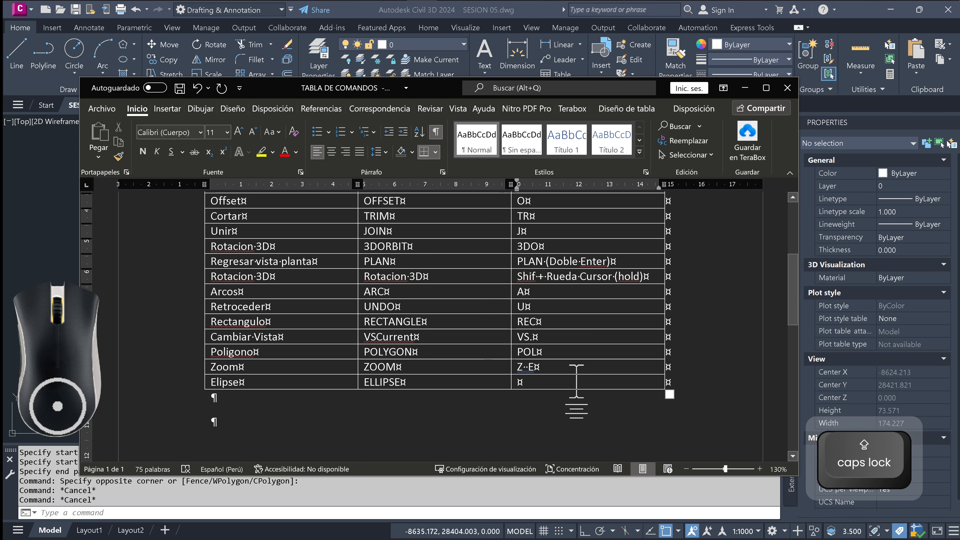
pyautogui.write('EL')
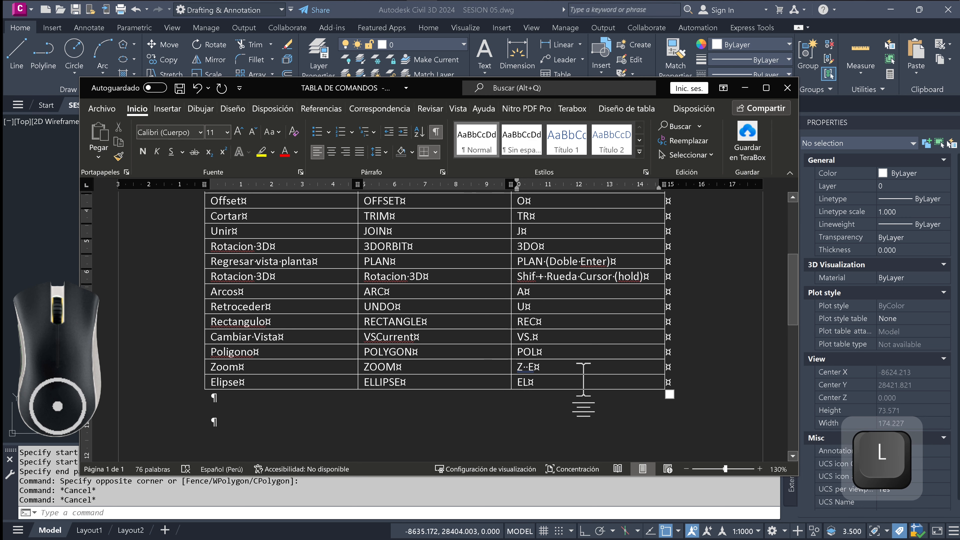
pyautogui.scroll(3, 588, 394)
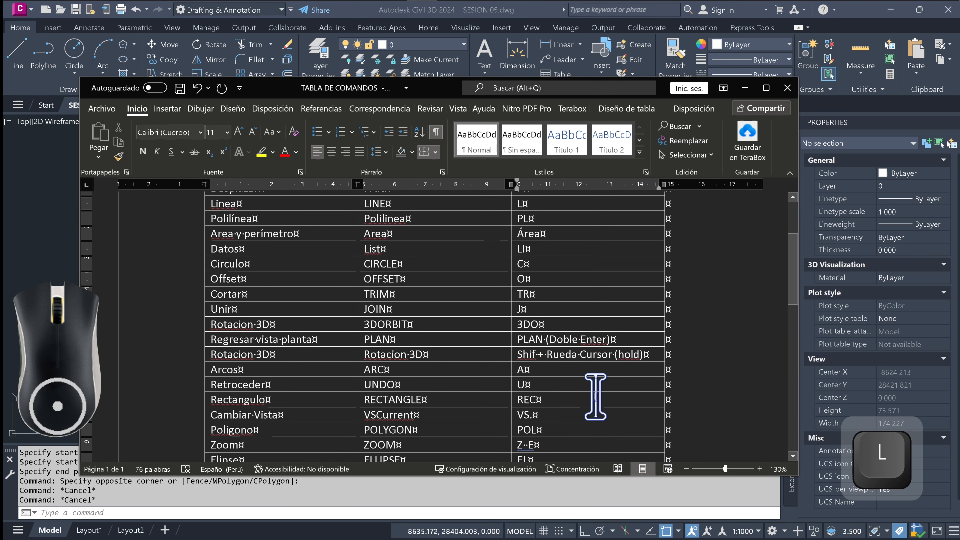
# - Return to the Civil 3D drawing and inspect the upper half-ellipse arc's major radius, leaving nothing selected
pyautogui.click(540, 14)
pyautogui.click(652, 245)
pyautogui.click(617, 211)
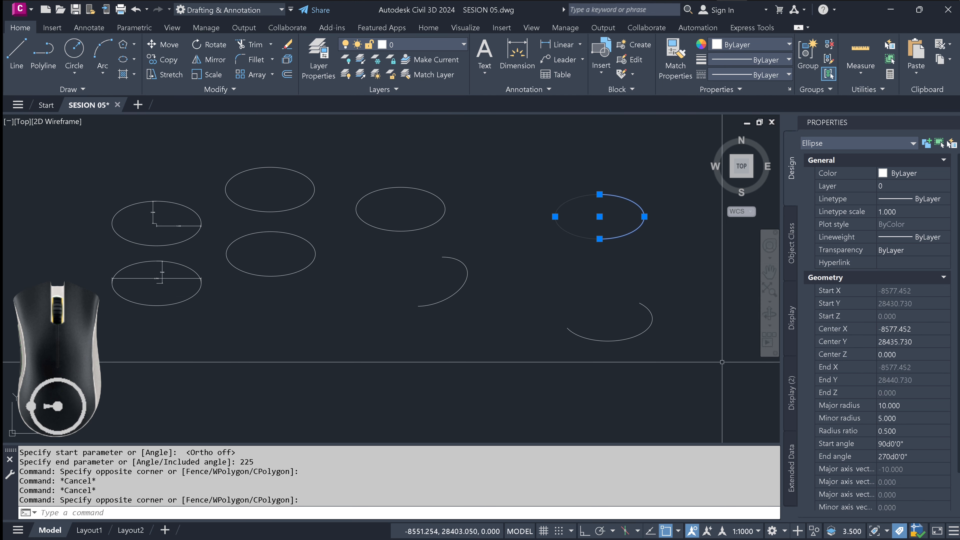
pyautogui.click(907, 405)
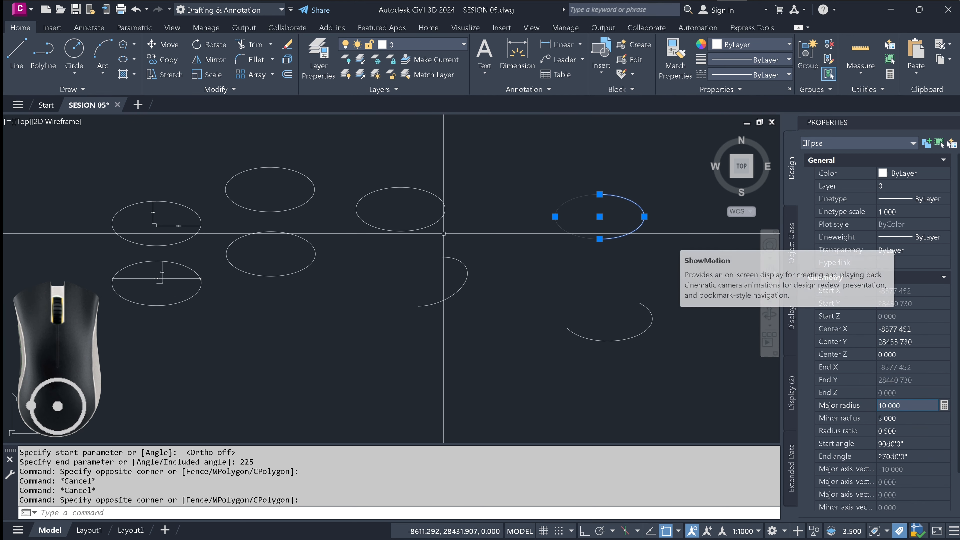
pyautogui.moveTo(421, 255); pyautogui.dragTo(611, 302, button='middle')
pyautogui.press('Escape')
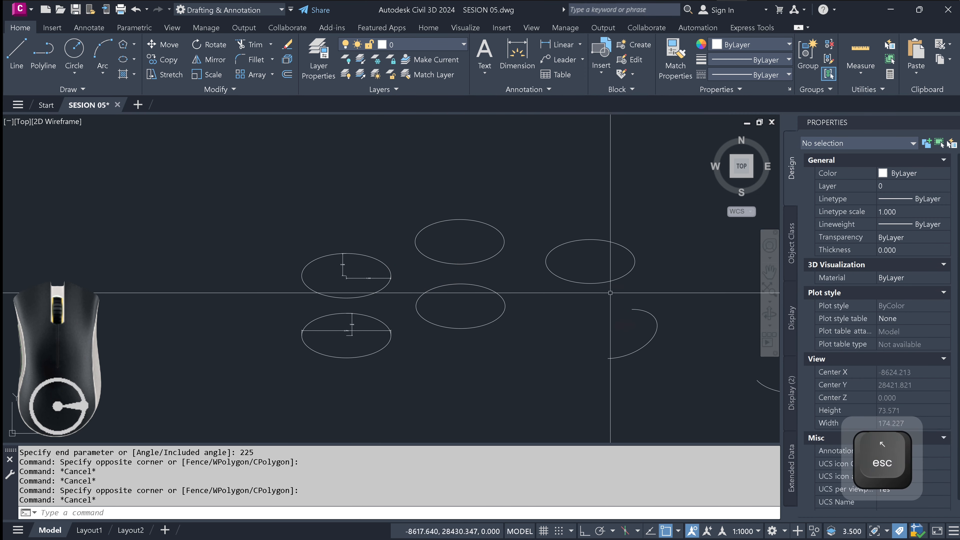
# - Inspect the upper dimensioned ellipse's major and minor radius, radius ratio, start angle and end angle, leaving nothing selected
pyautogui.click(311, 289)
pyautogui.moveTo(321, 298); pyautogui.dragTo(470, 326, button='middle')
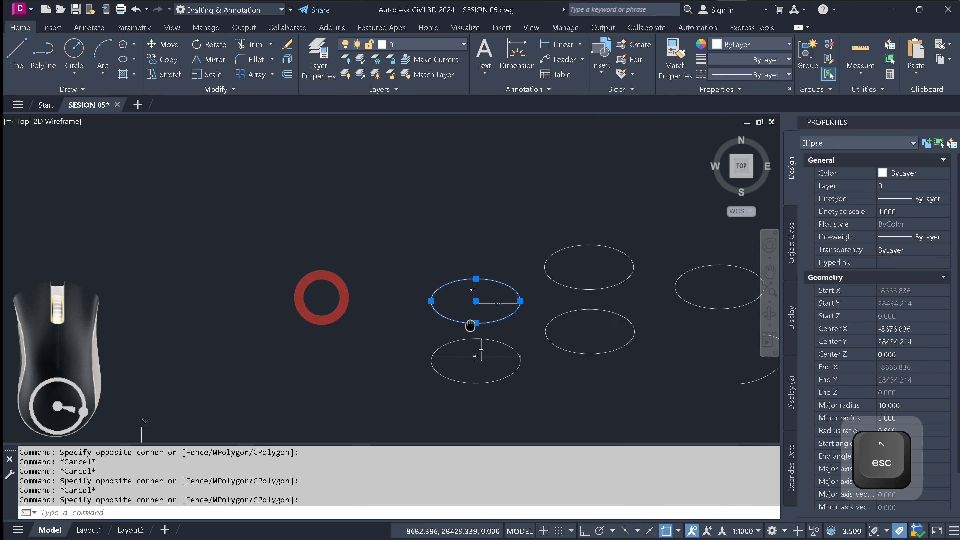
pyautogui.scroll(4, 470, 326)
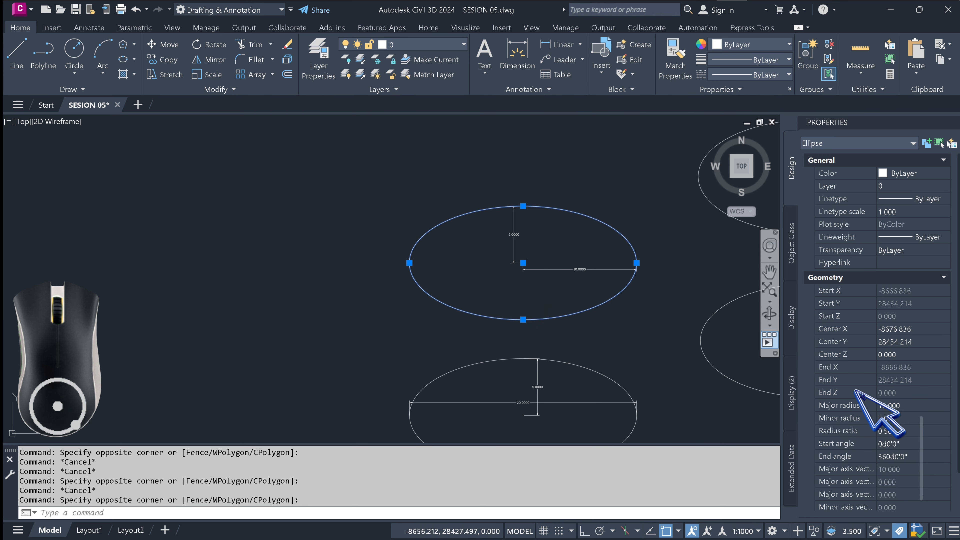
pyautogui.click(896, 405)
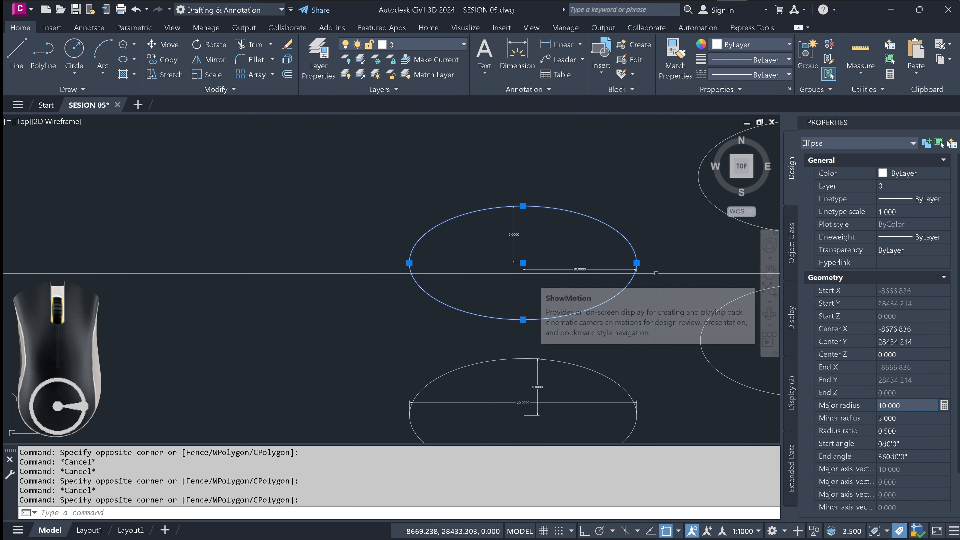
pyautogui.click(907, 418)
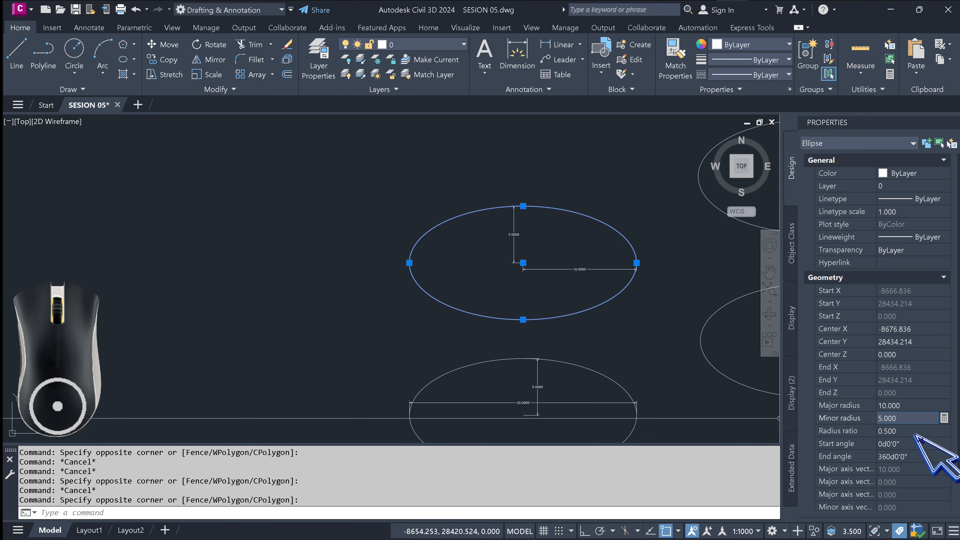
pyautogui.click(909, 431)
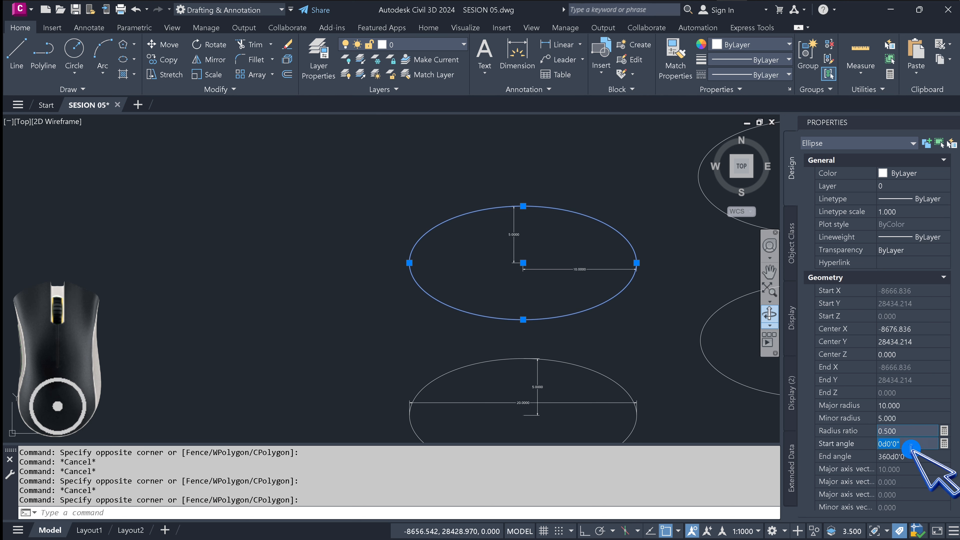
pyautogui.click(907, 444)
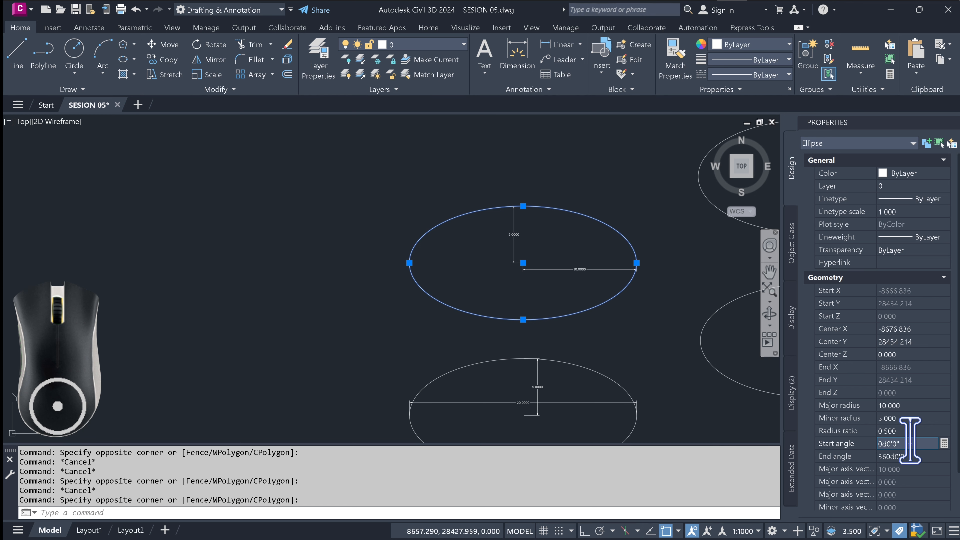
pyautogui.click(910, 457)
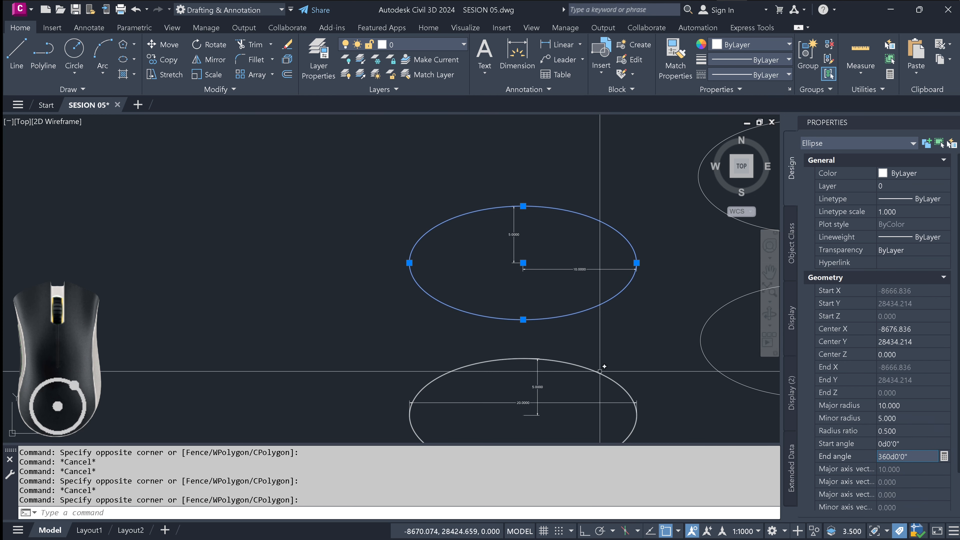
pyautogui.scroll(-6, 602, 363)
pyautogui.scroll(4, 601, 363)
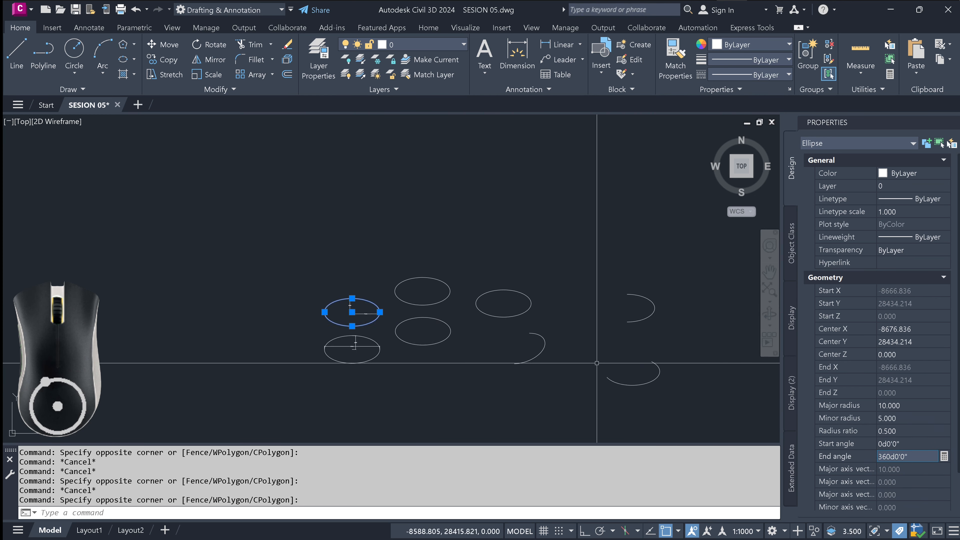
pyautogui.press('Escape')
# - Review the upper half-ellipse arc's start and end angles and compare its visible half with the full ellipse outline
pyautogui.click(699, 304)
pyautogui.click(665, 279)
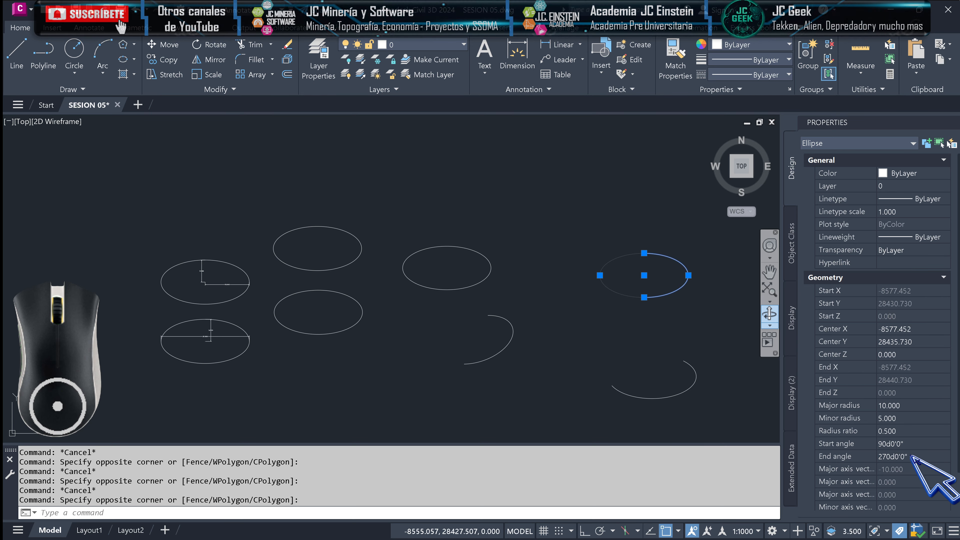
pyautogui.scroll(-2, 593, 332)
pyautogui.press('Escape')
pyautogui.scroll(2, 630, 309)
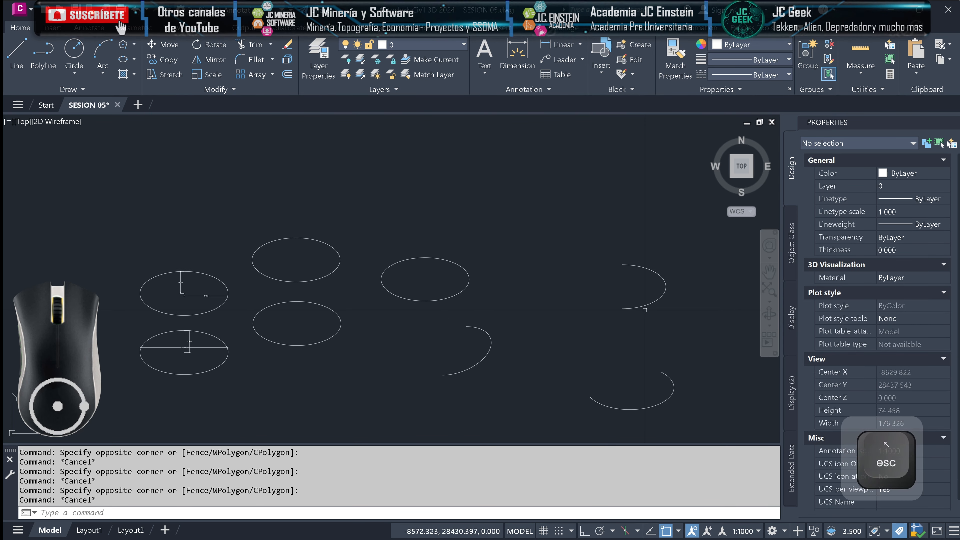
pyautogui.click(658, 317)
pyautogui.click(637, 291)
pyautogui.click(562, 298)
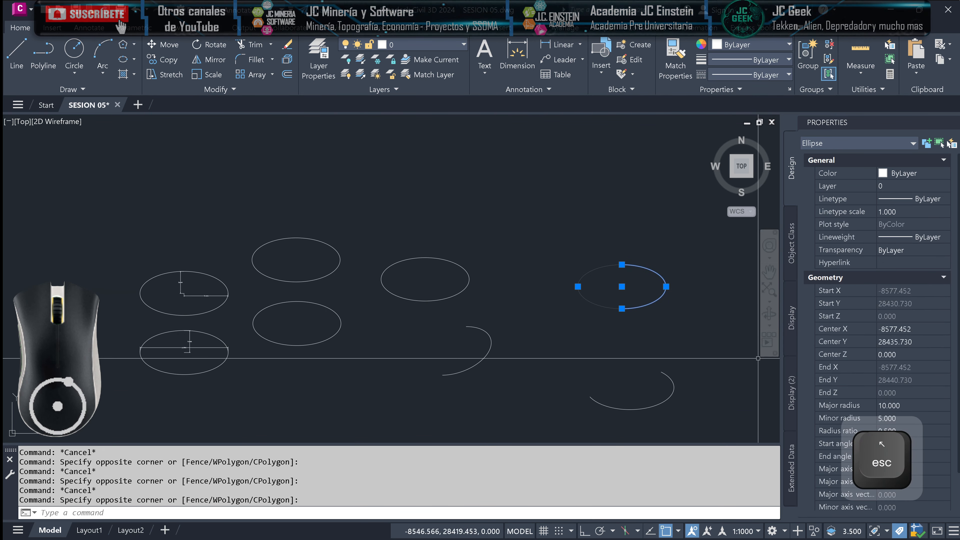